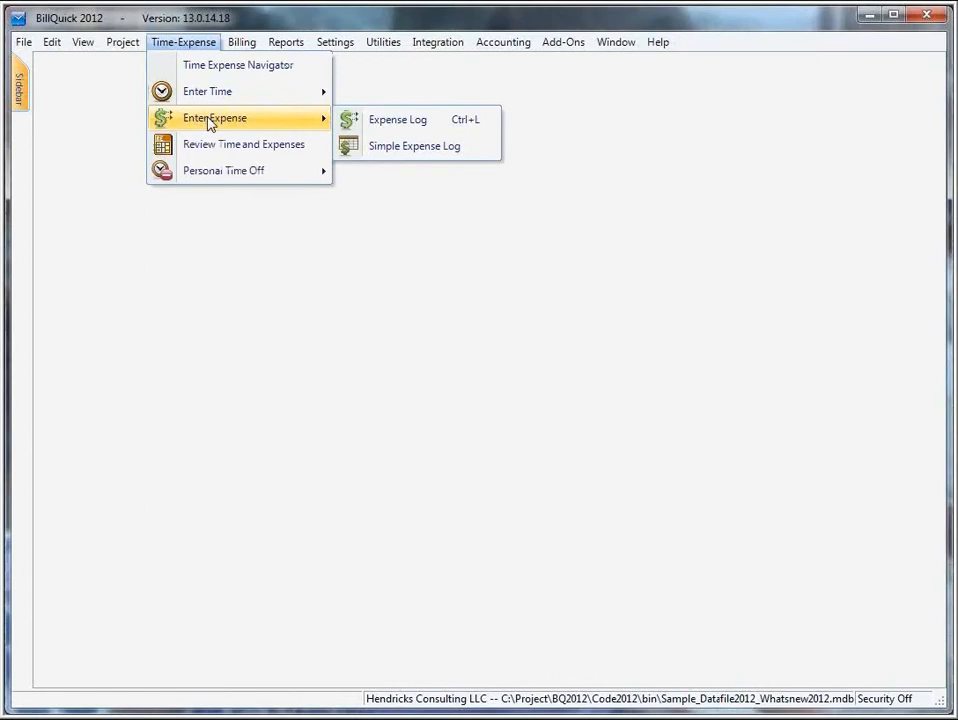
Open the Expense Log, and load last month's billable projects in Billing Review starting from 09-PV Country Club.
left_click(395, 121)
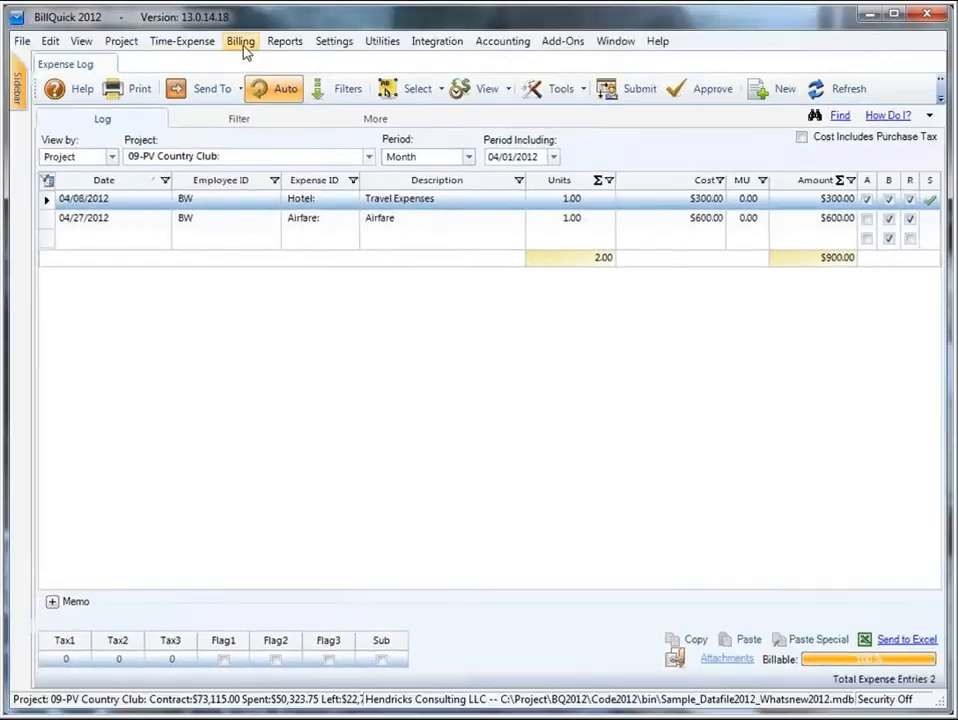
left_click(243, 47)
mouse_move(330, 91)
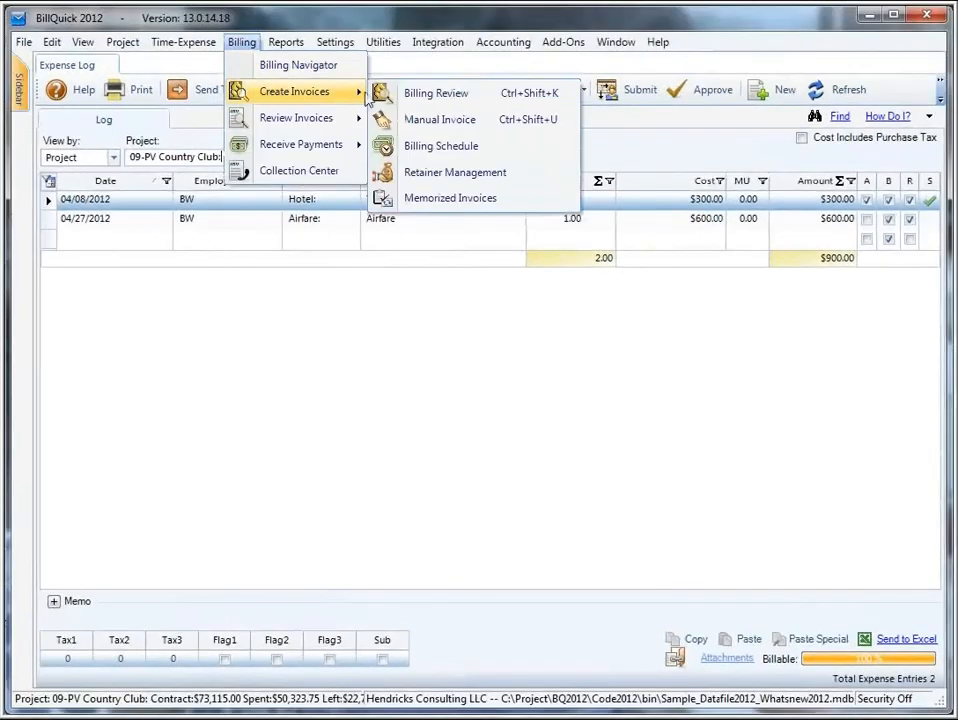
left_click(427, 96)
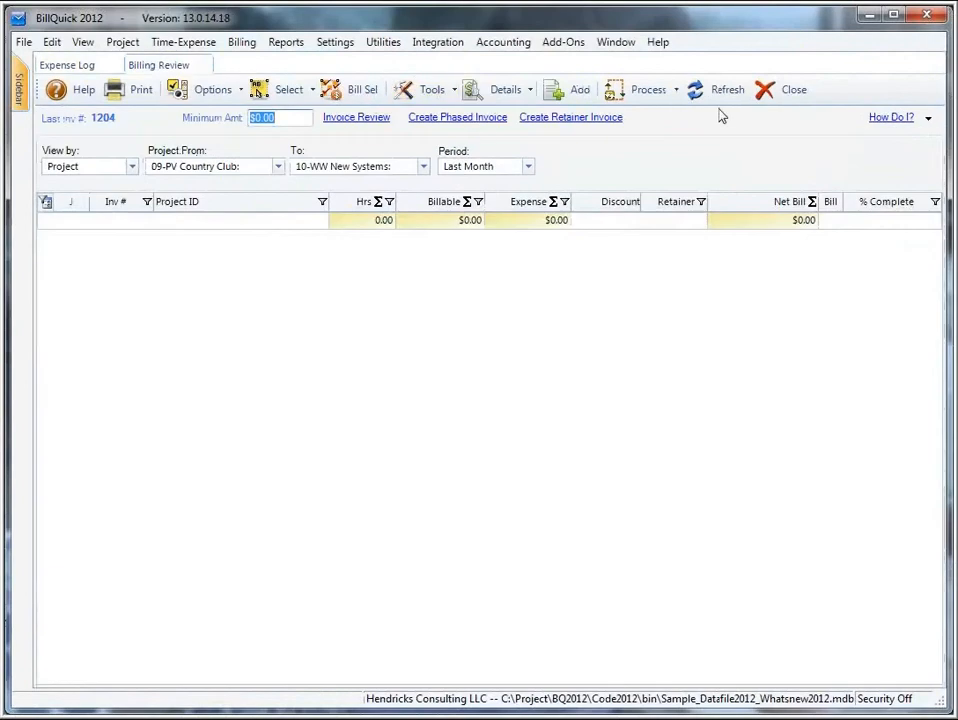
left_click(718, 90)
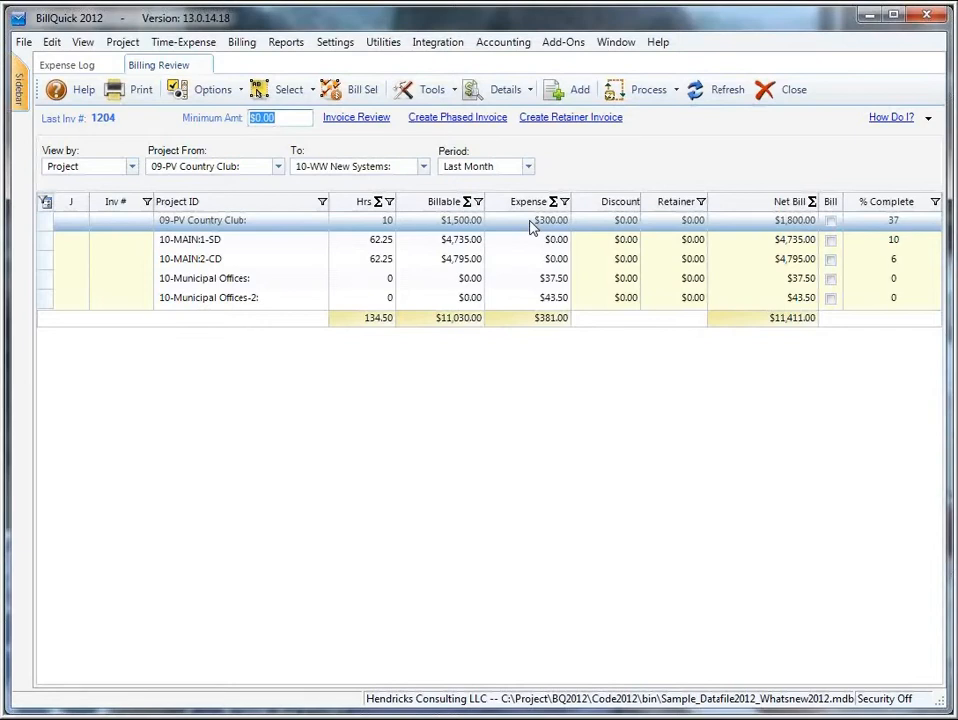
Check the 09-PV Country Club expenses in the Expense Log and set the project's Expense amount in Billing Review to 900.
left_click(532, 228)
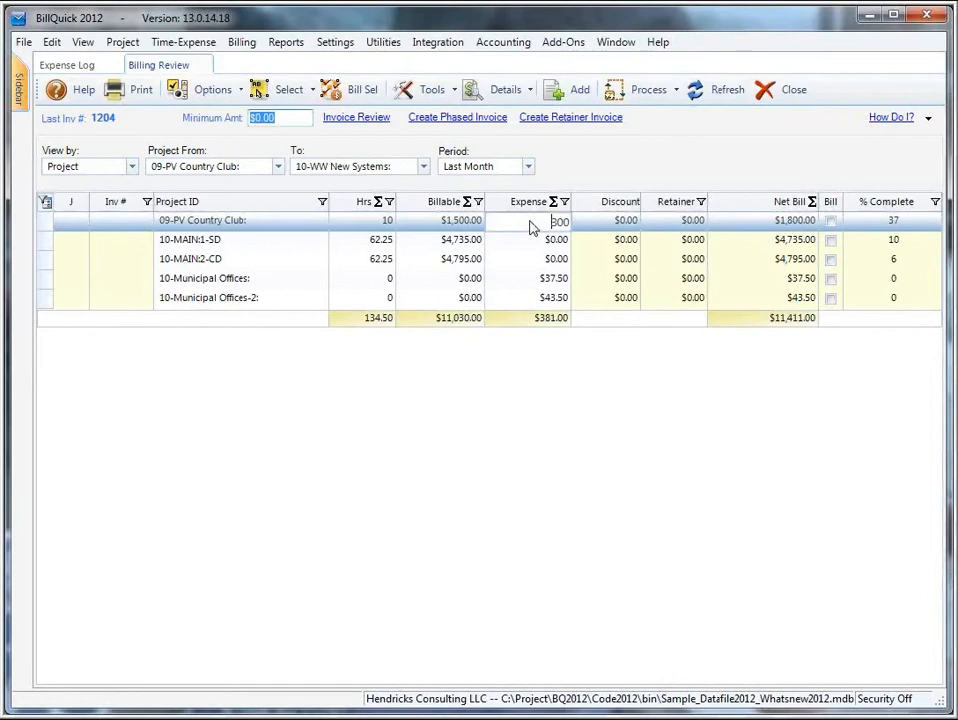
double_click(531, 222)
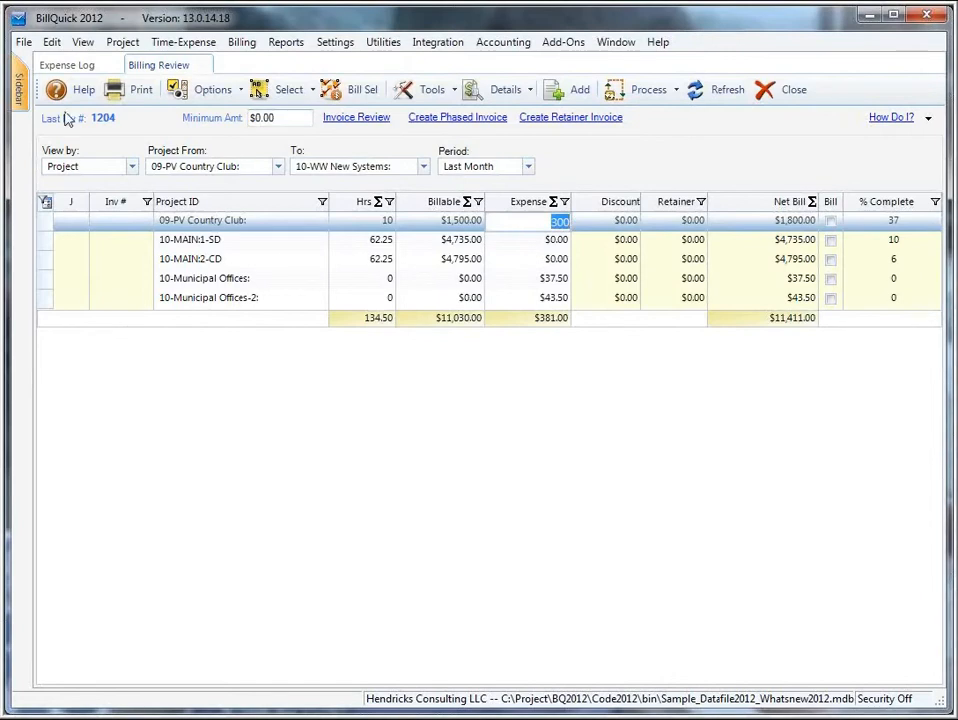
left_click(67, 65)
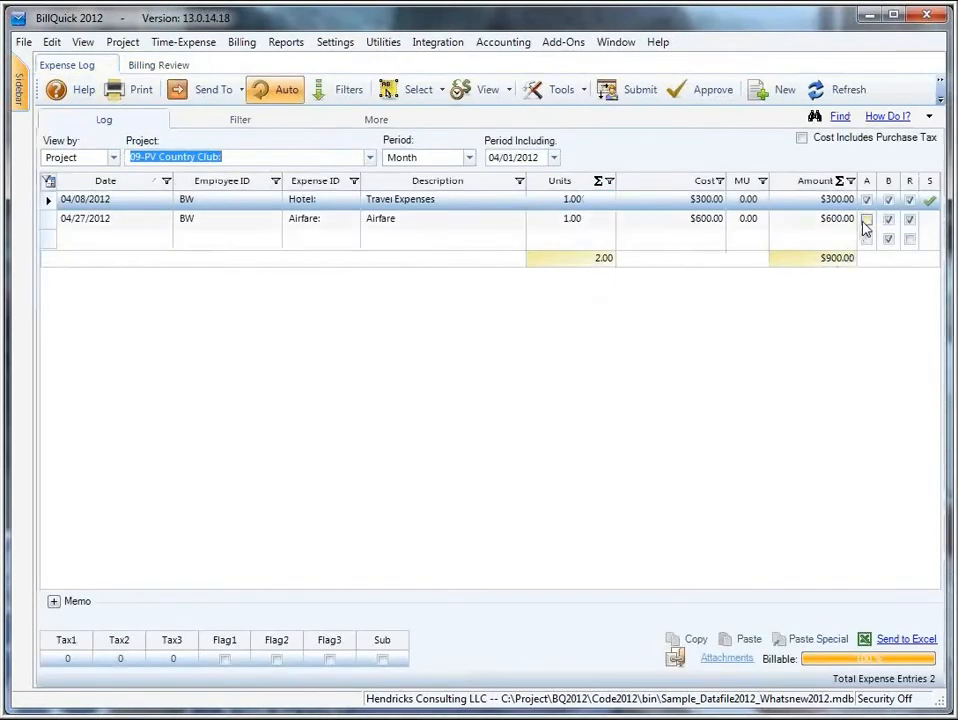
left_click(148, 65)
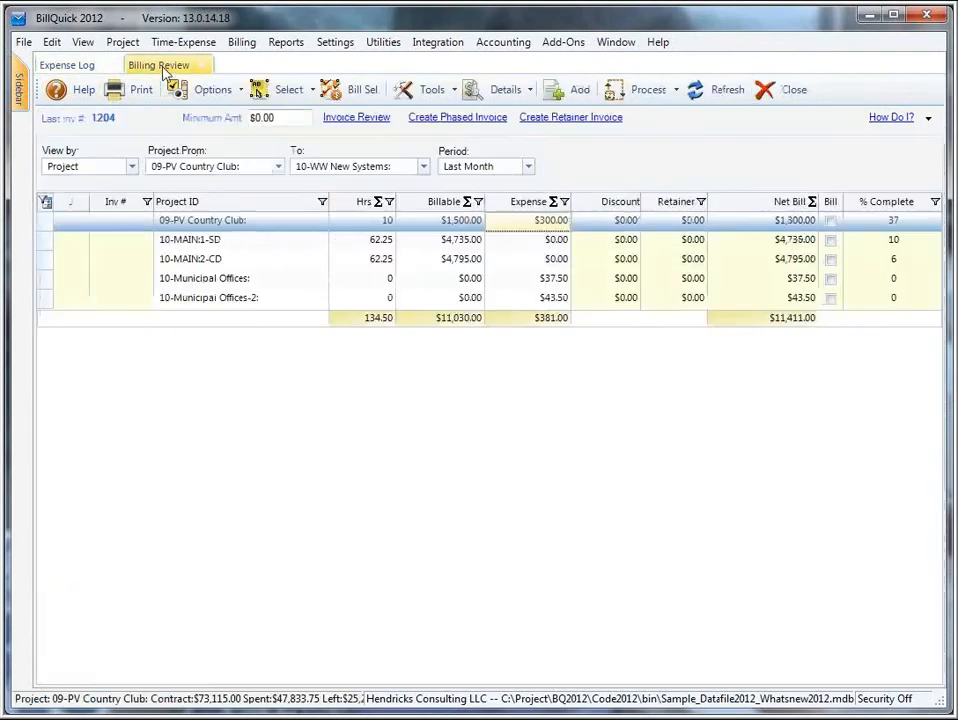
left_click(552, 221)
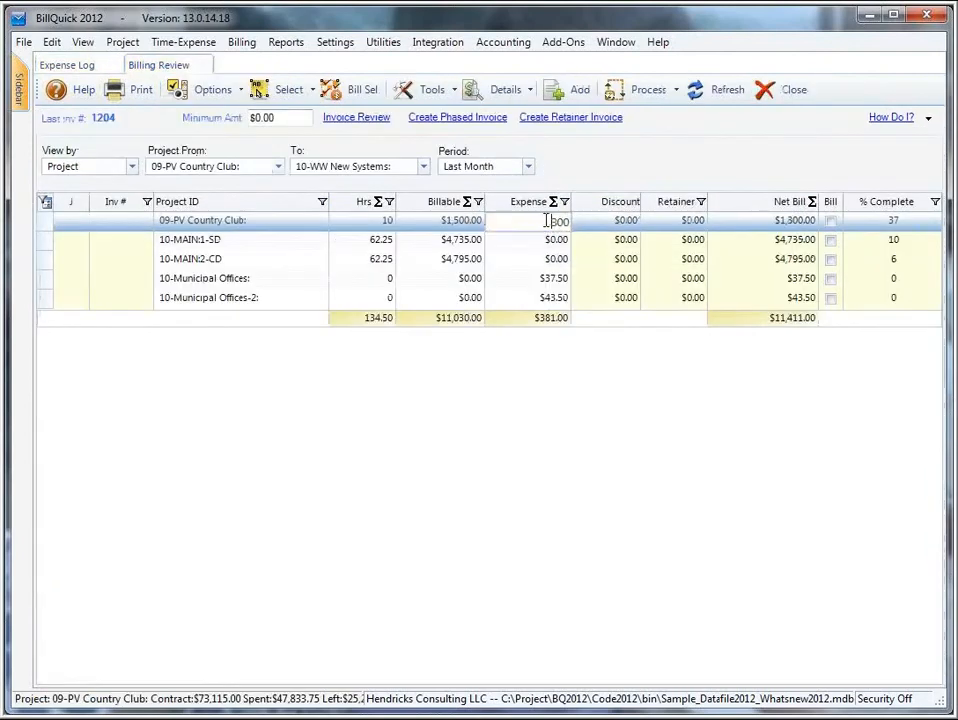
left_click_drag(541, 220, 616, 229)
type("900")
key("Tab")
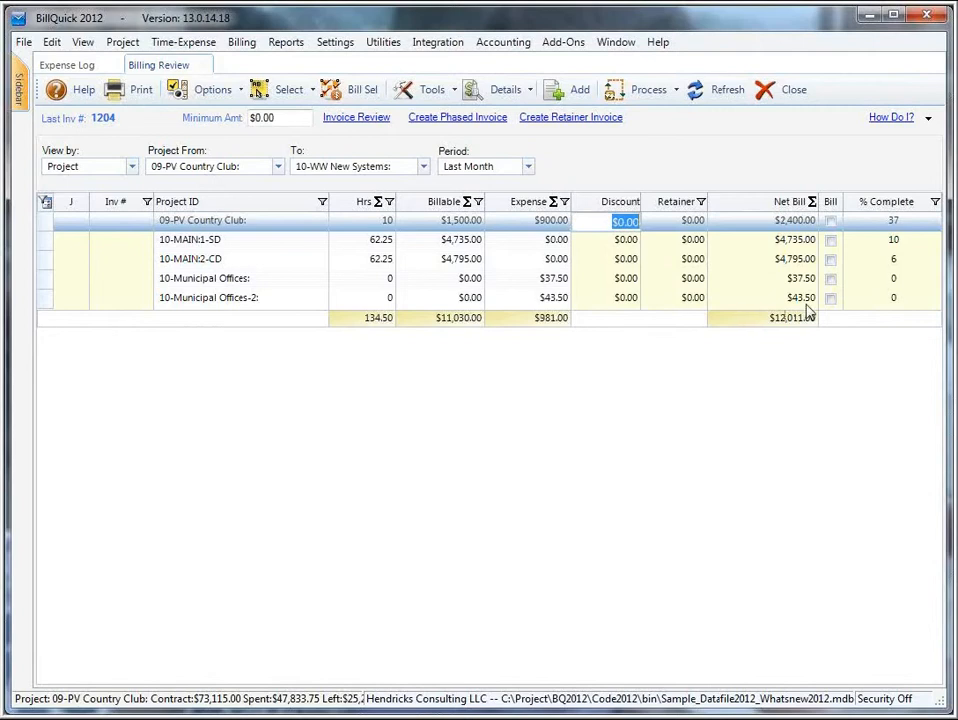
Mark 09-PV Country Club for billing and process its invoice as final.
left_click(829, 222)
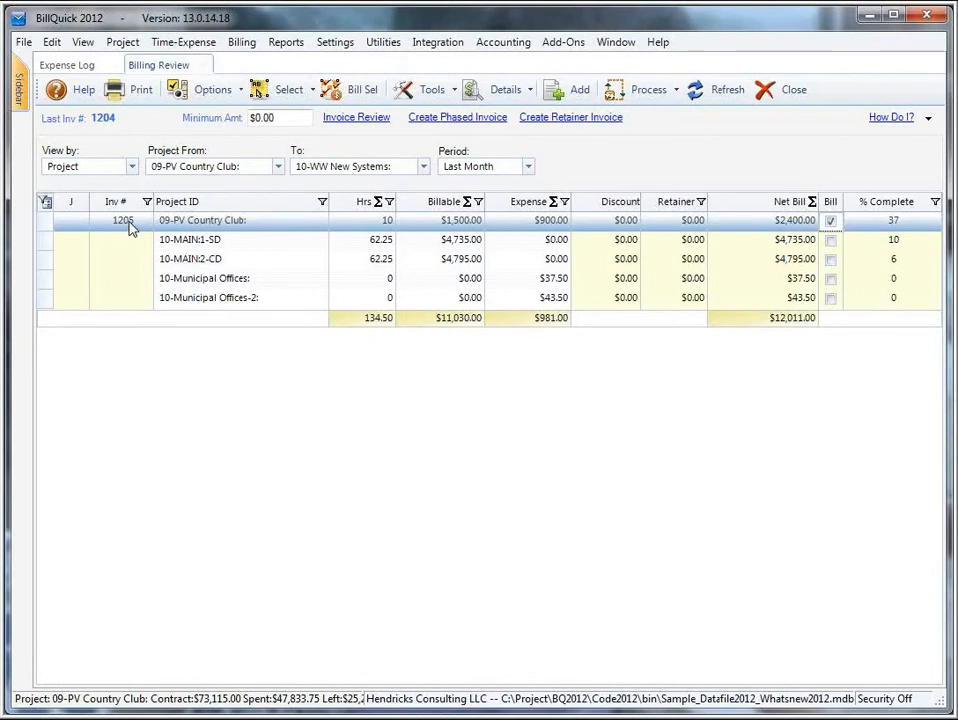
left_click(645, 97)
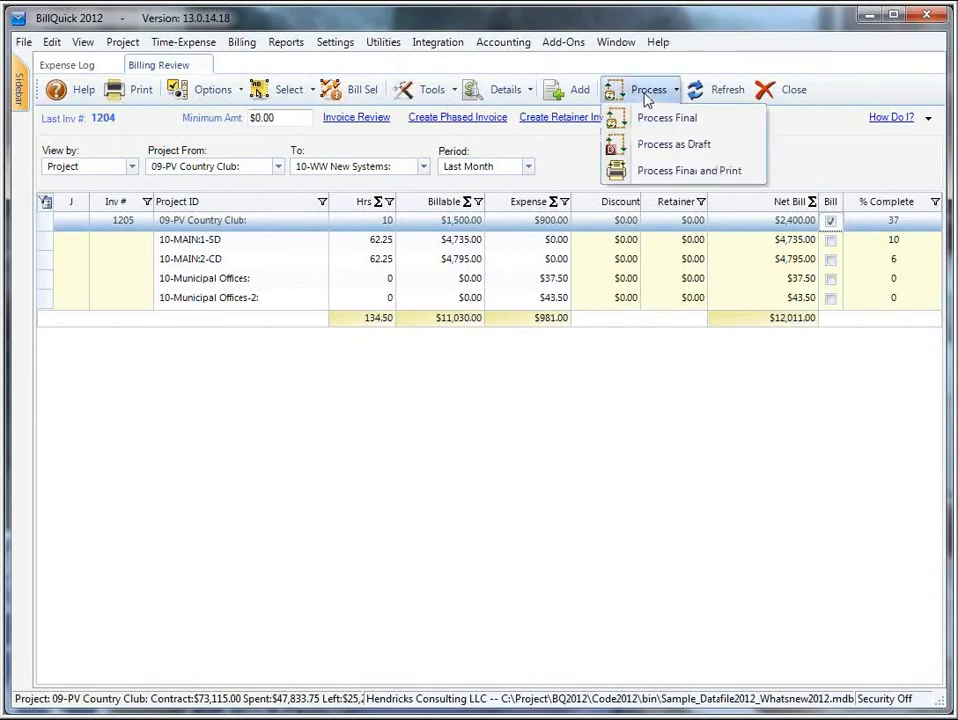
left_click(648, 119)
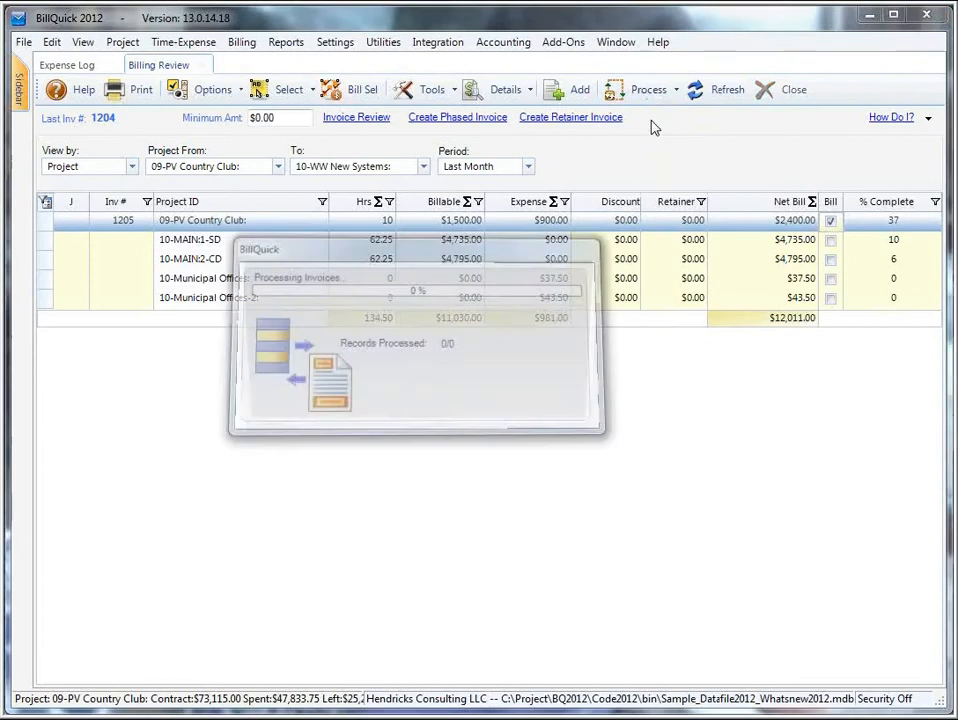
Preview invoice 1205 from Invoice Review and examine its reimbursable expenses and account summary.
left_click(365, 120)
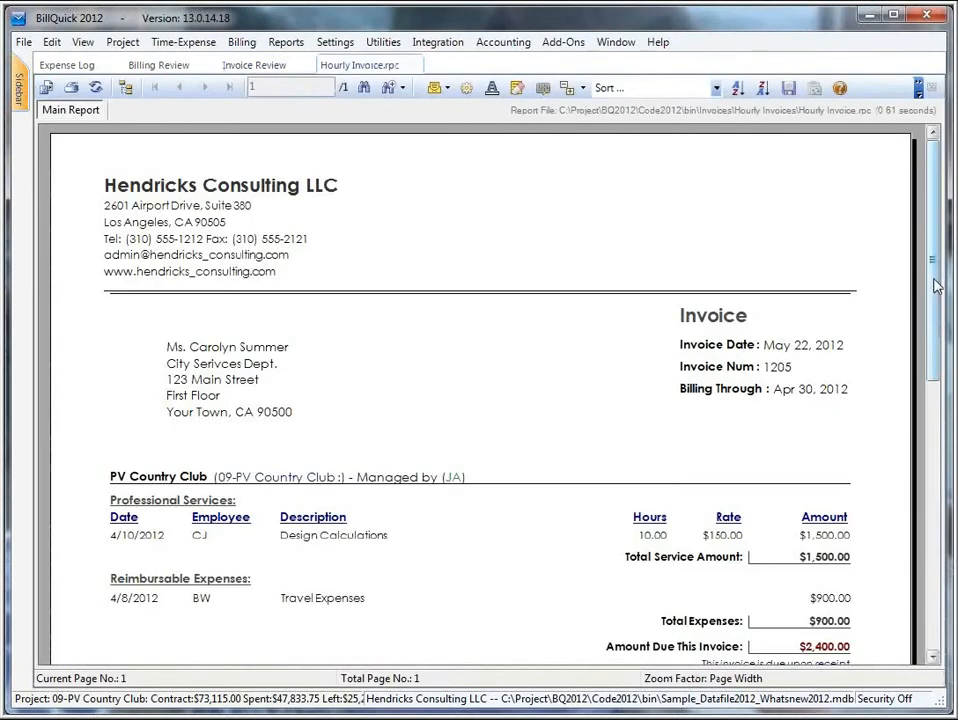
scroll(934, 273, "down", 1)
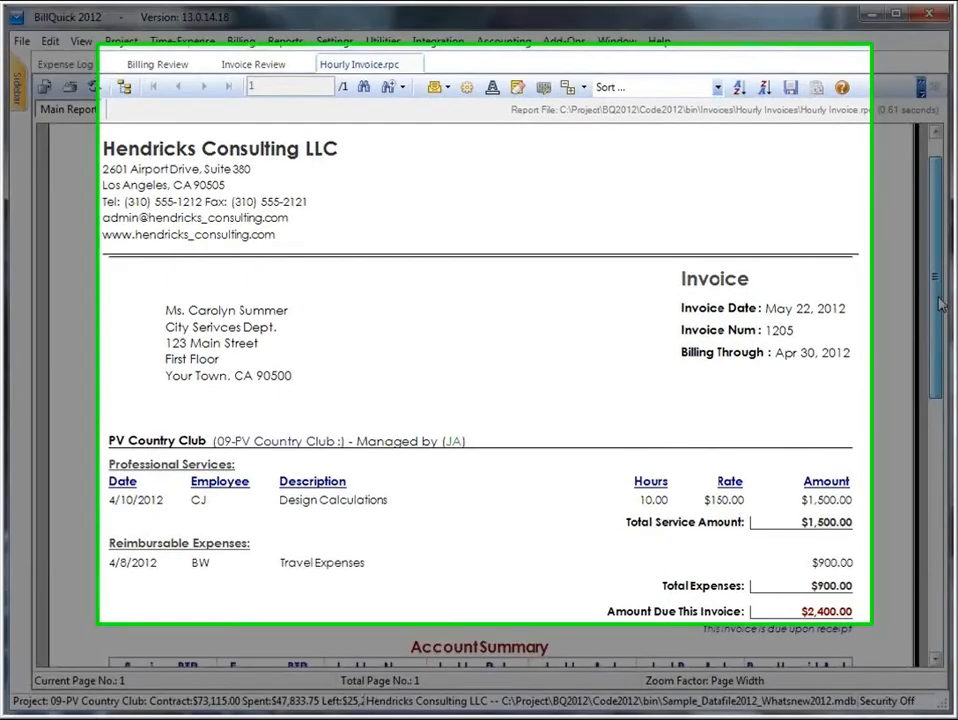
scroll(938, 295, "down", 5)
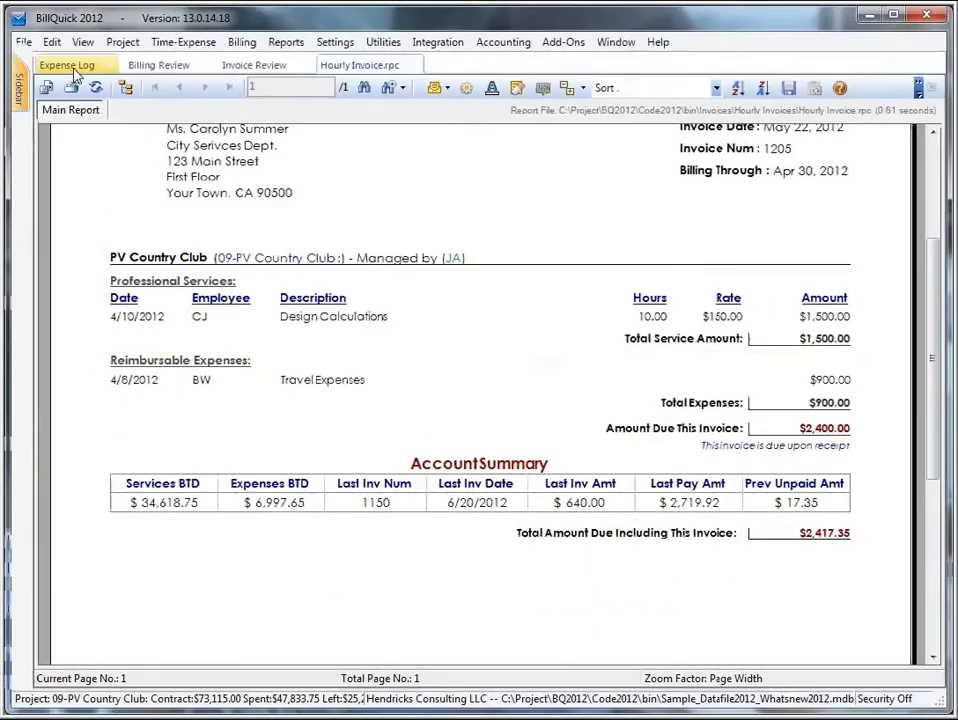
Refresh the Expense Log to check the hotel entry's markup and amount against the invoice, and close the invoice preview.
left_click(67, 65)
left_click(842, 92)
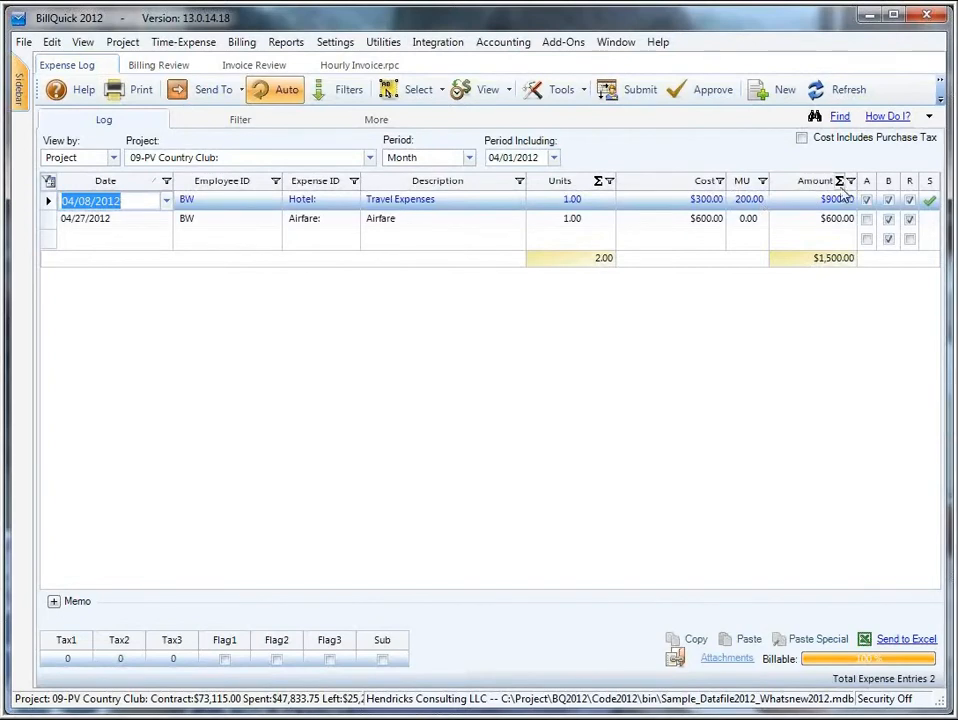
left_click(345, 68)
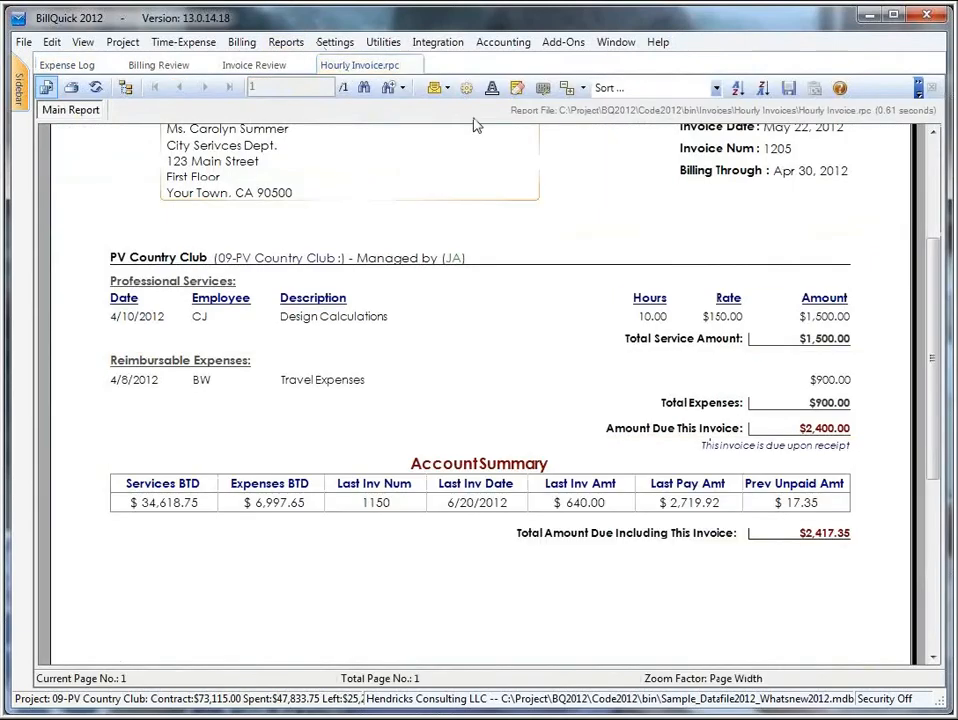
left_click(416, 65)
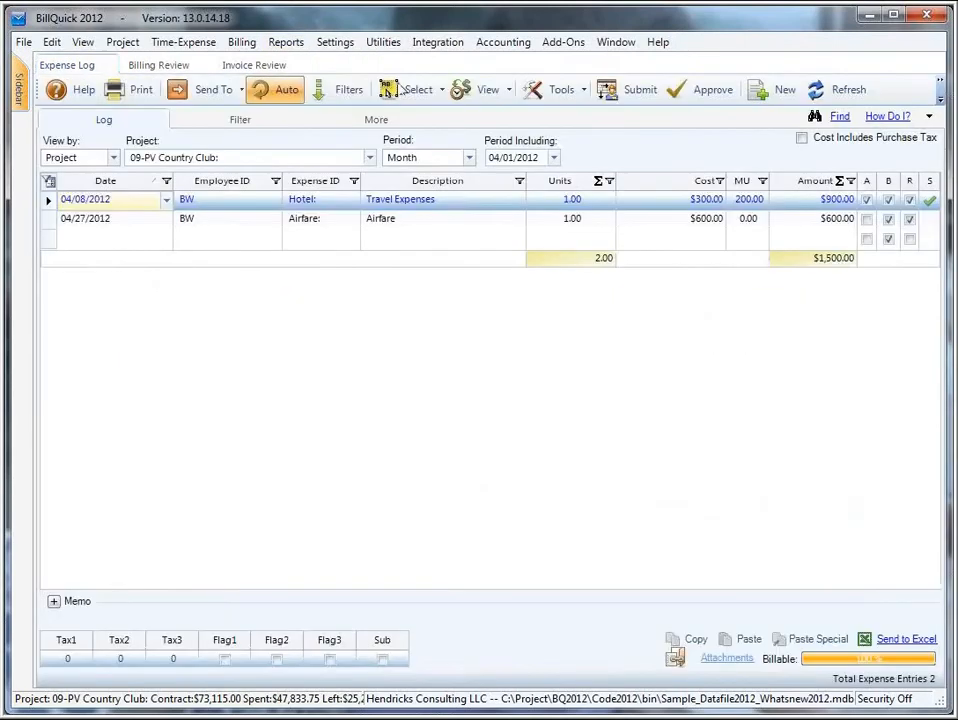
Approve the 04/27/2012 Airfare expense and assign it to invoice 1205 with Recalculate Markup enabled, refreshing the log.
left_click(50, 222)
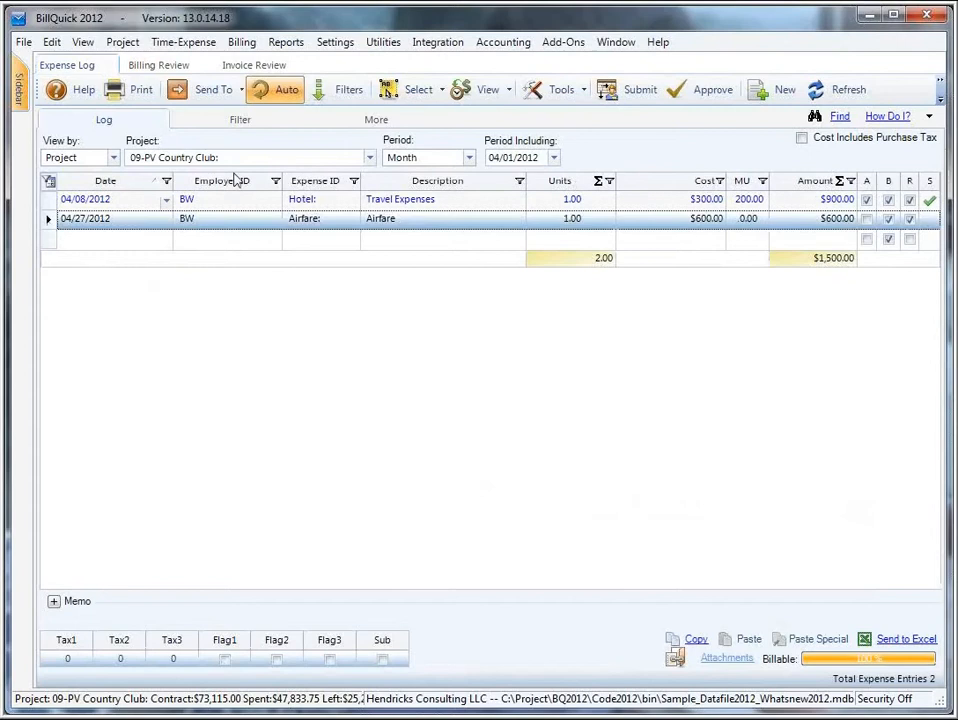
left_click(688, 92)
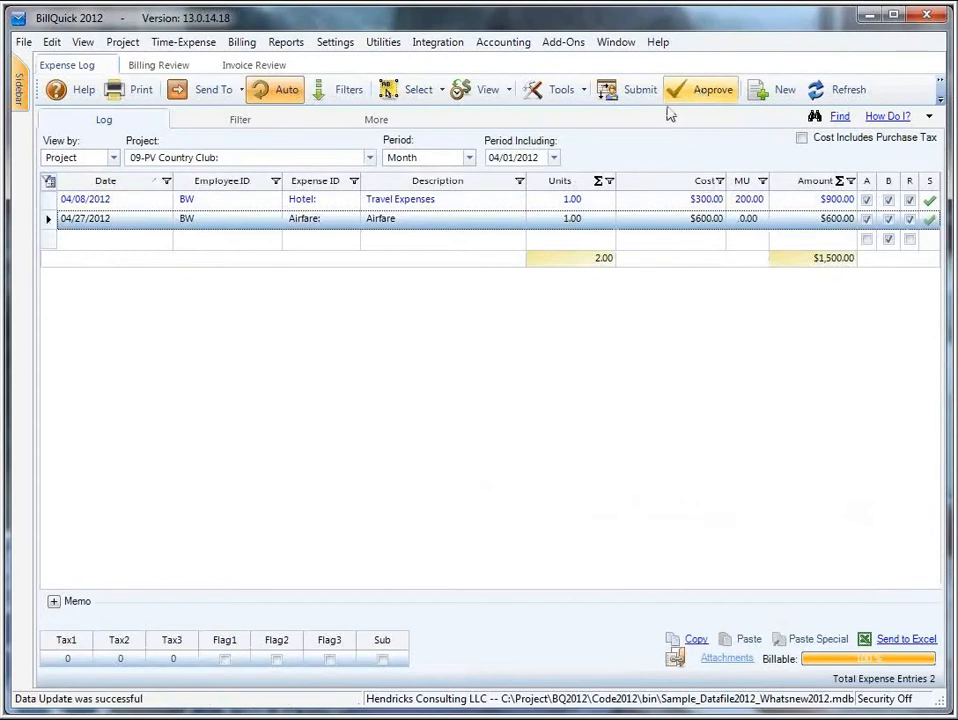
right_click(582, 224)
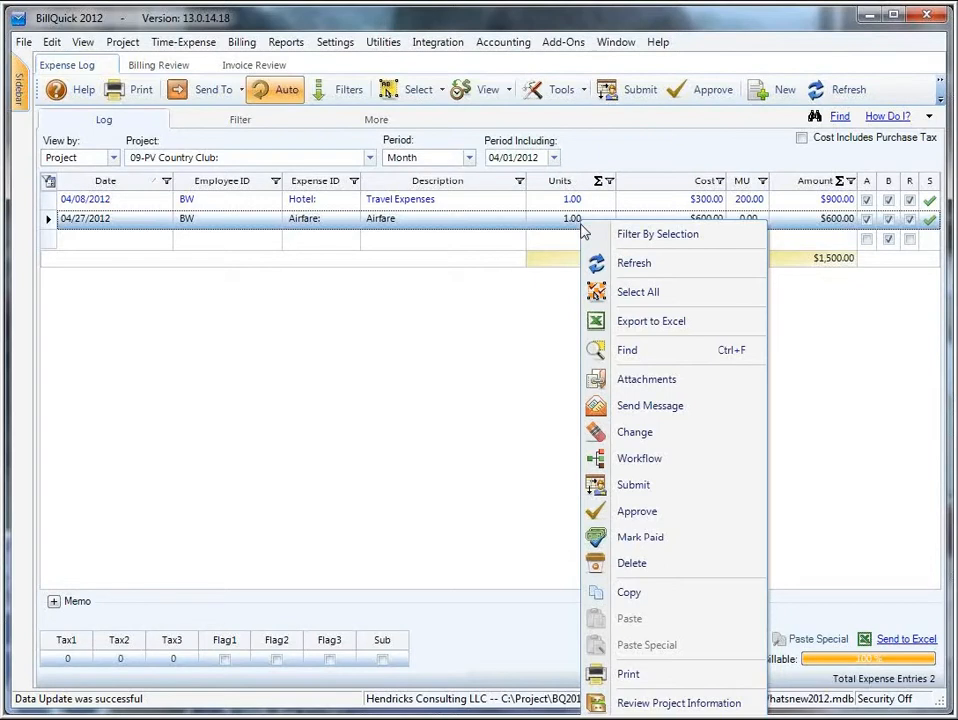
left_click(631, 436)
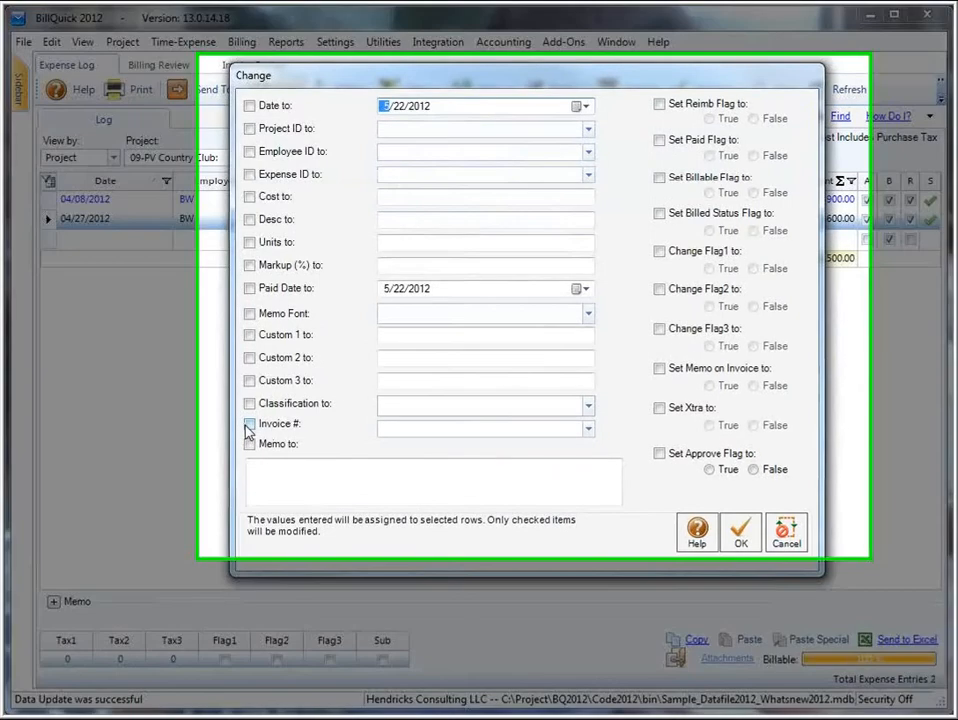
left_click(248, 426)
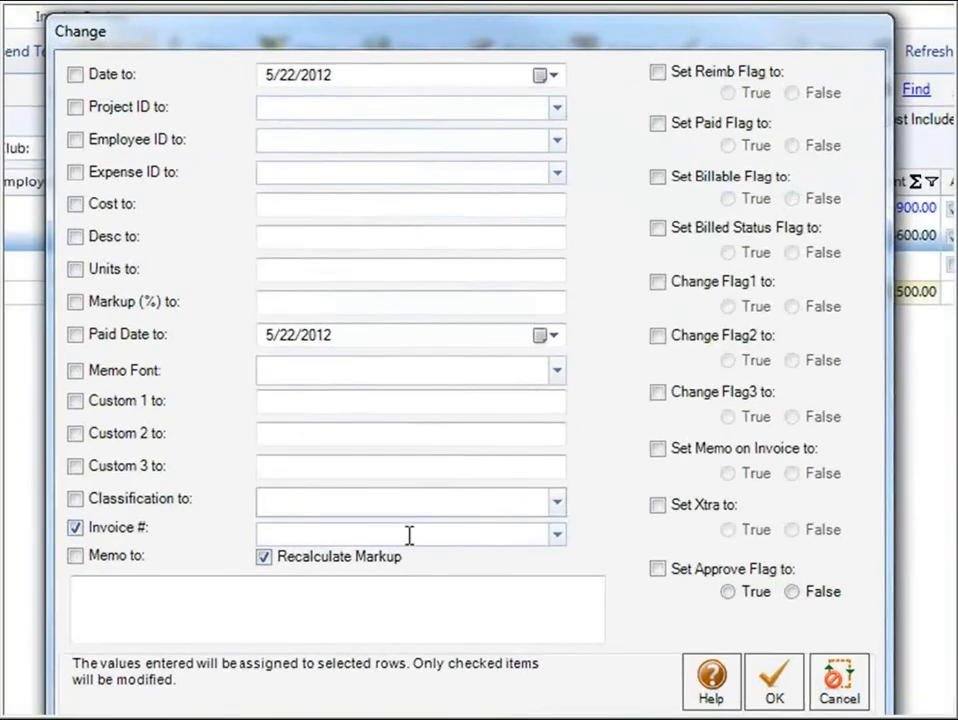
left_click(409, 535)
type("1205")
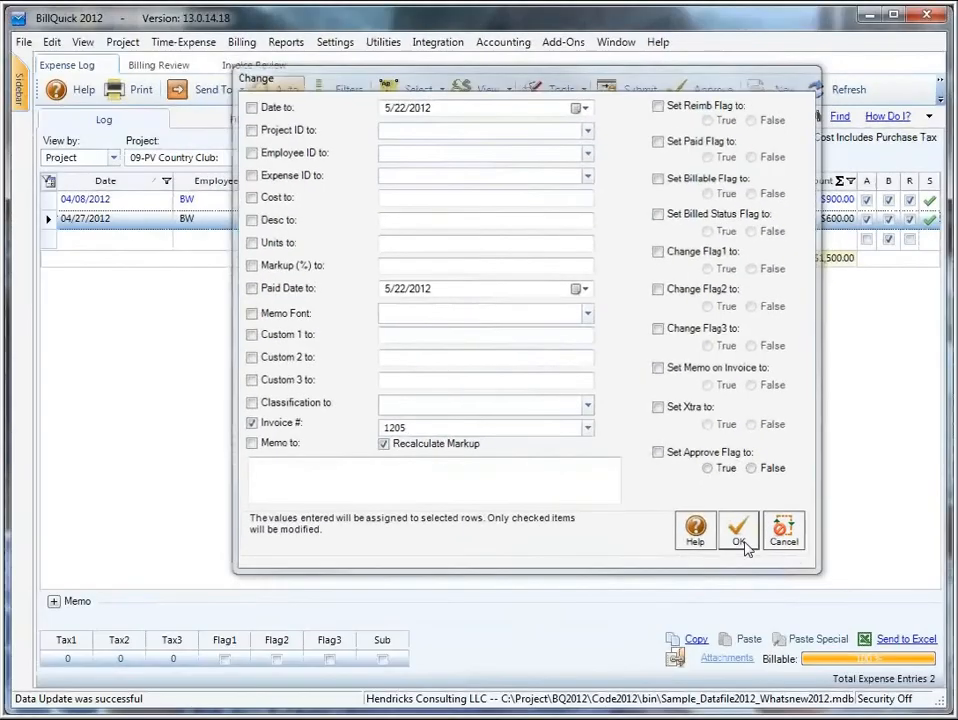
left_click(745, 547)
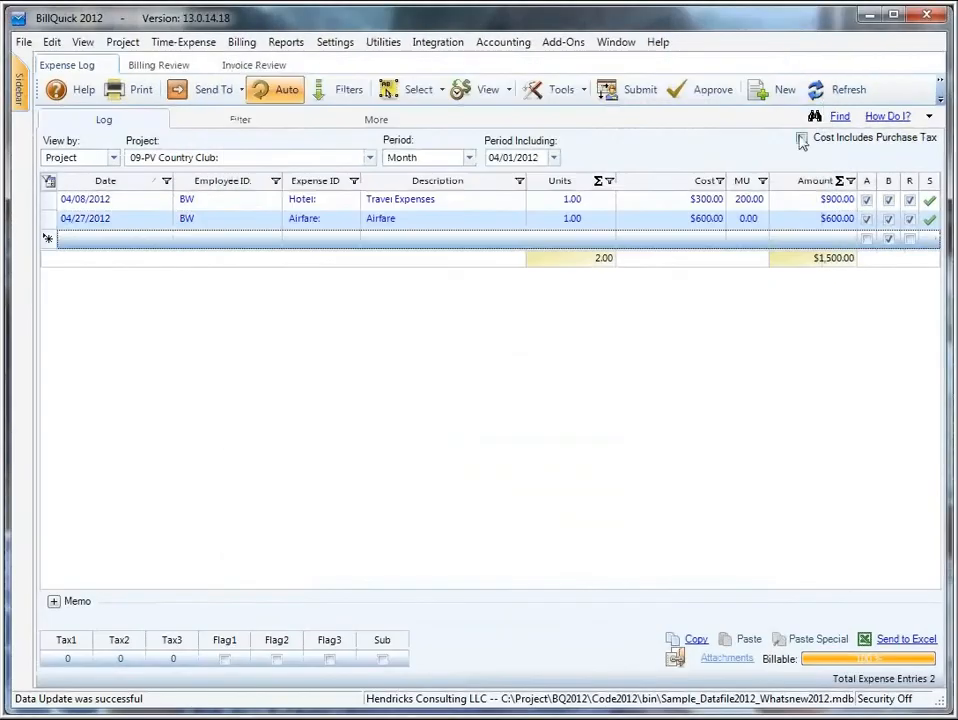
left_click(838, 93)
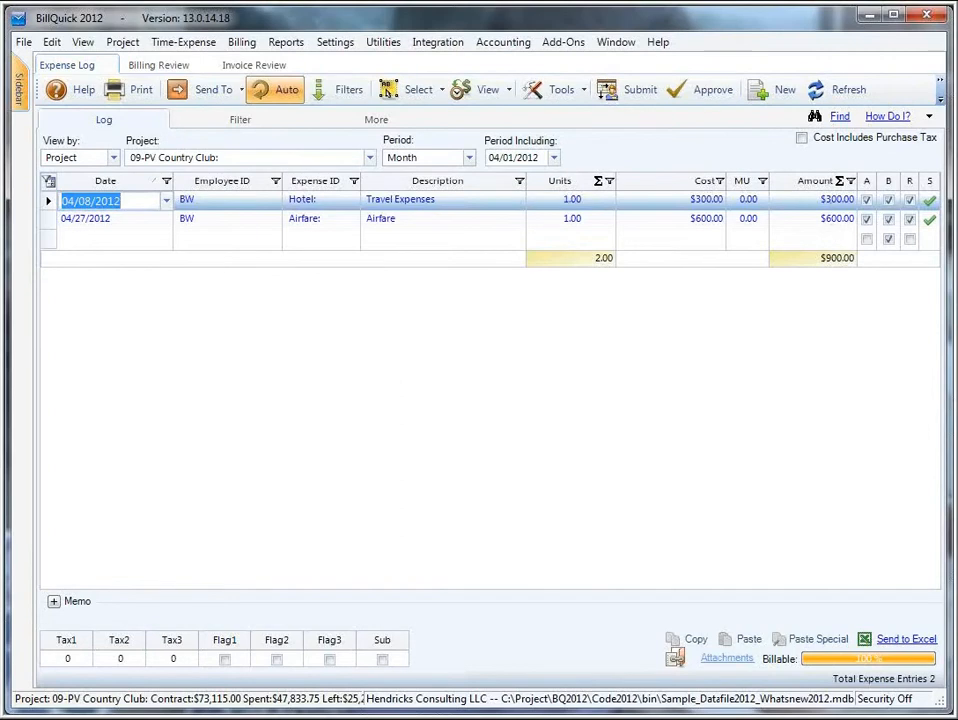
Preview the updated invoice 1205 from Invoice Review and check how its hotel and airfare expenses are listed.
left_click(256, 66)
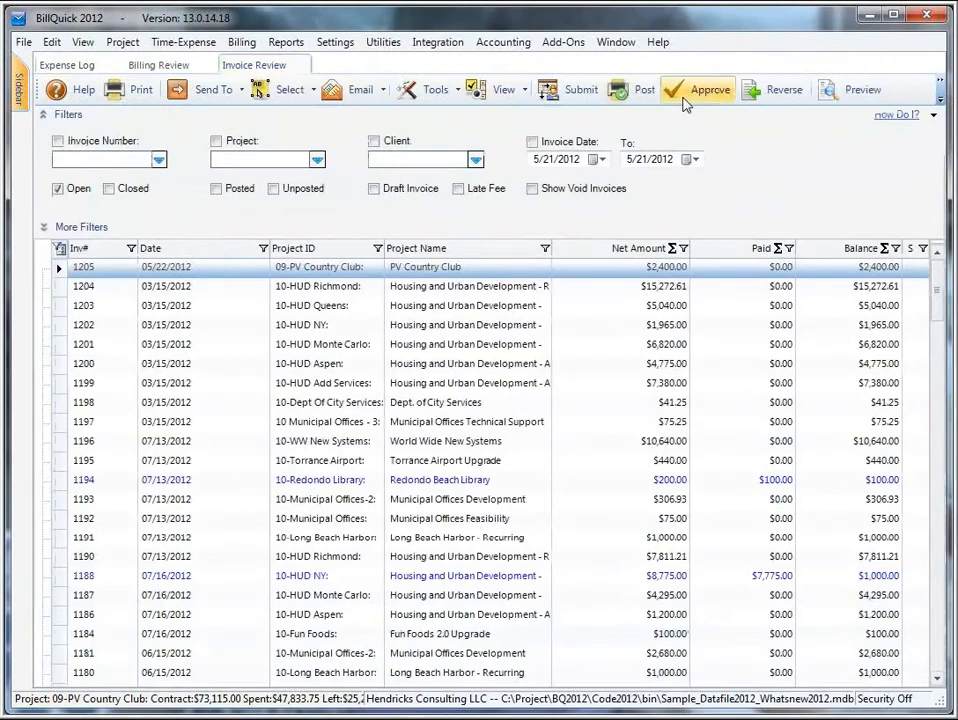
left_click(838, 99)
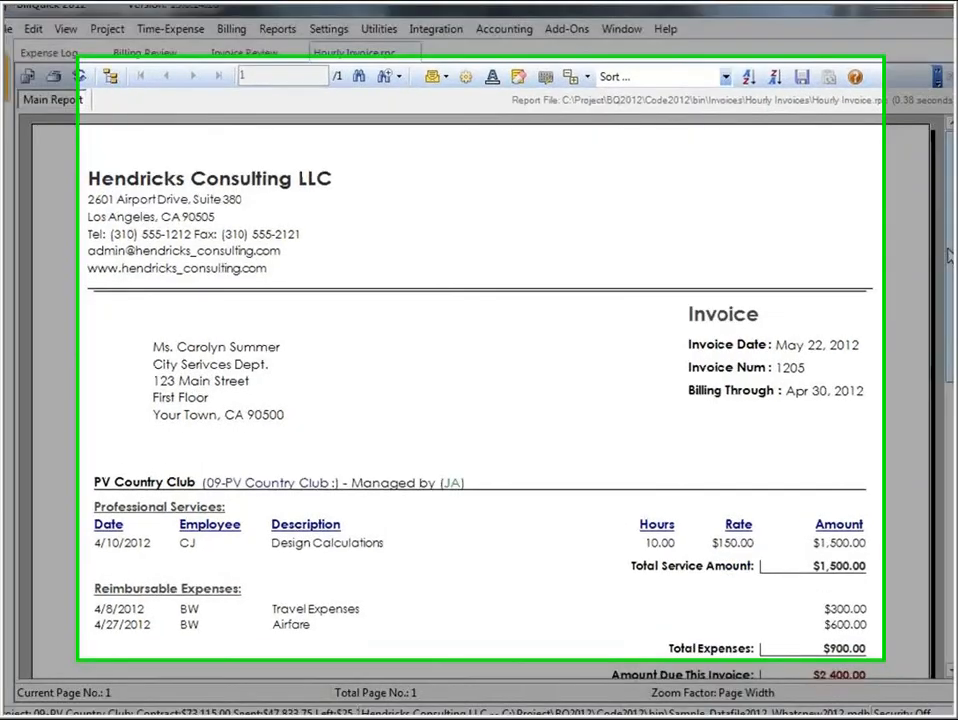
left_click_drag(931, 259, 931, 357)
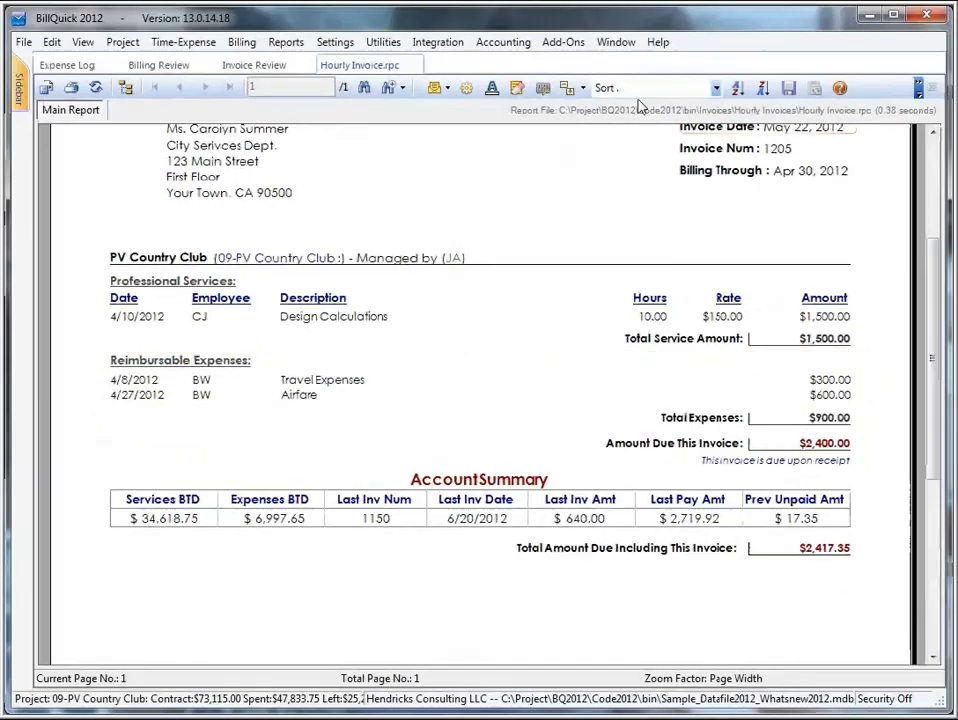
Close the invoice preview, Invoice Review, Billing Review and Expense Log.
left_click(413, 65)
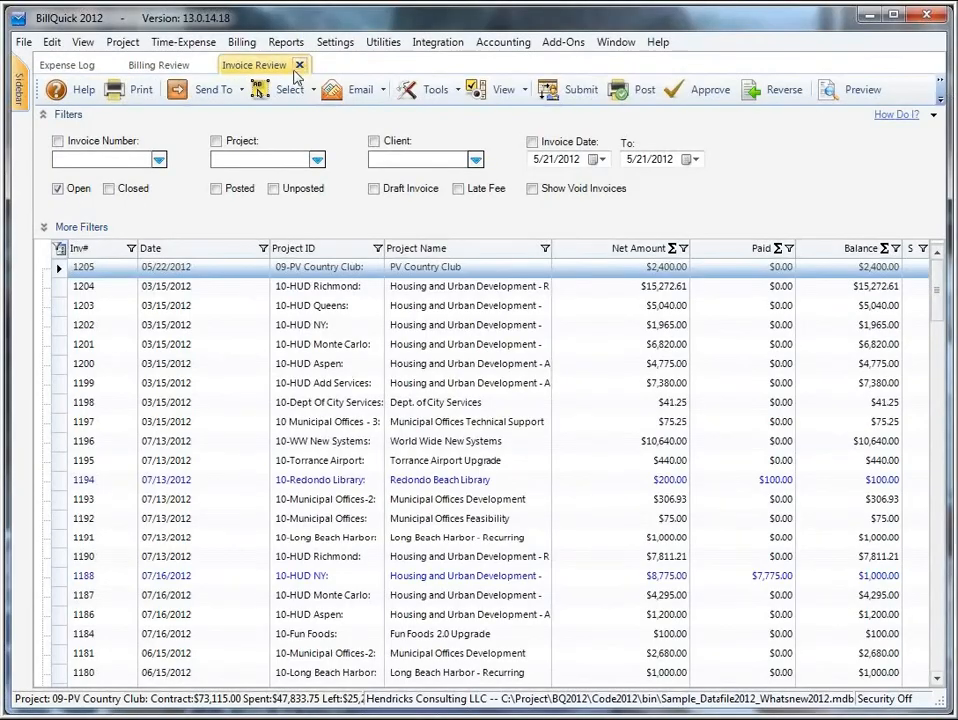
left_click(301, 66)
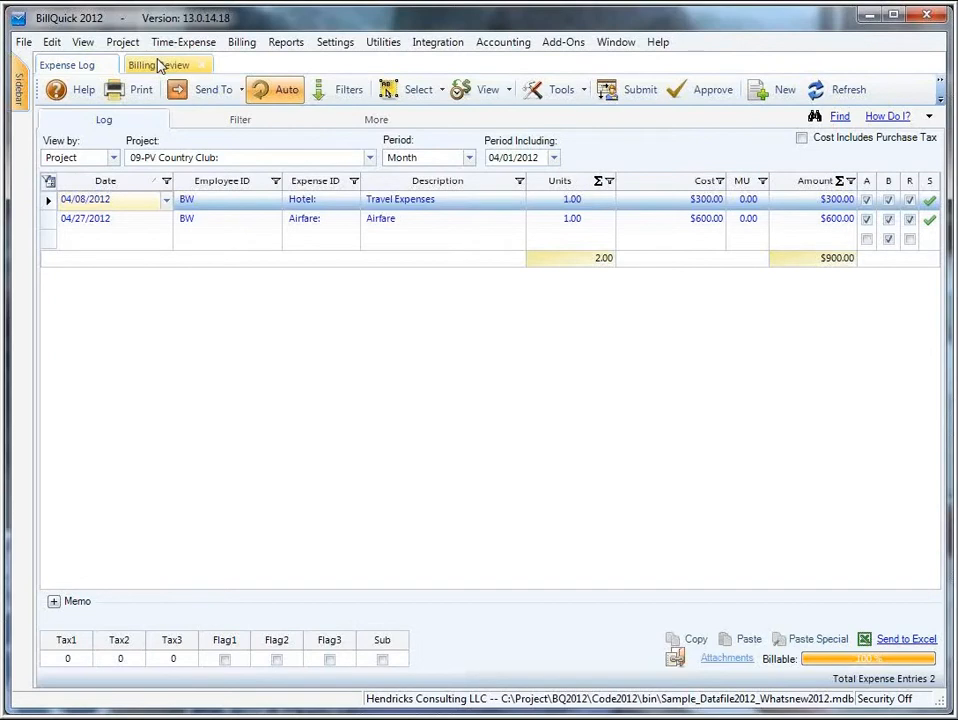
left_click(157, 65)
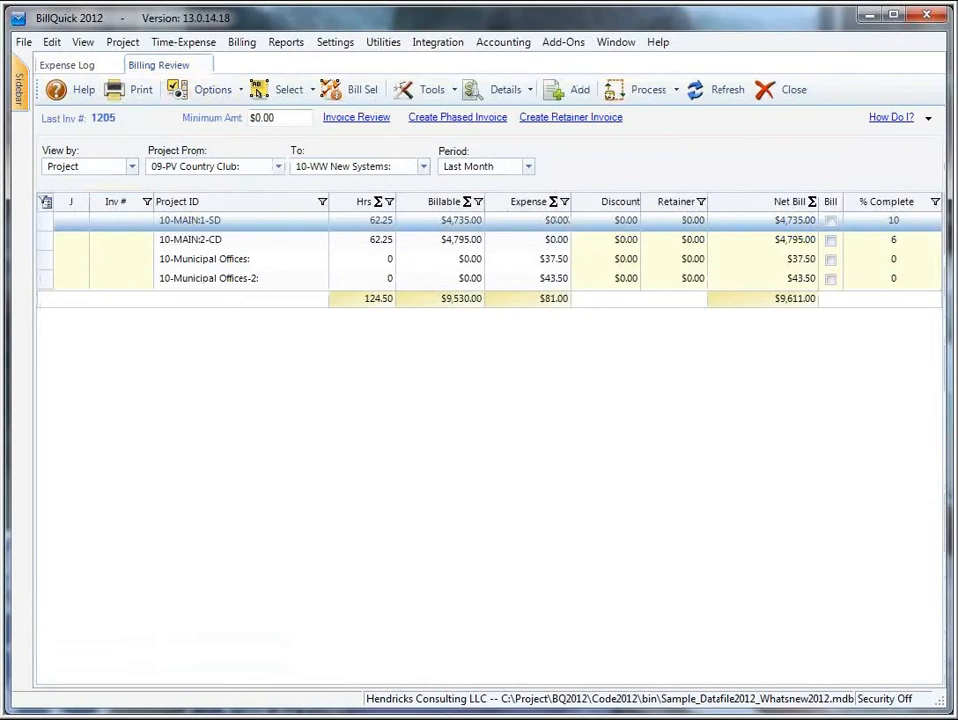
left_click(790, 90)
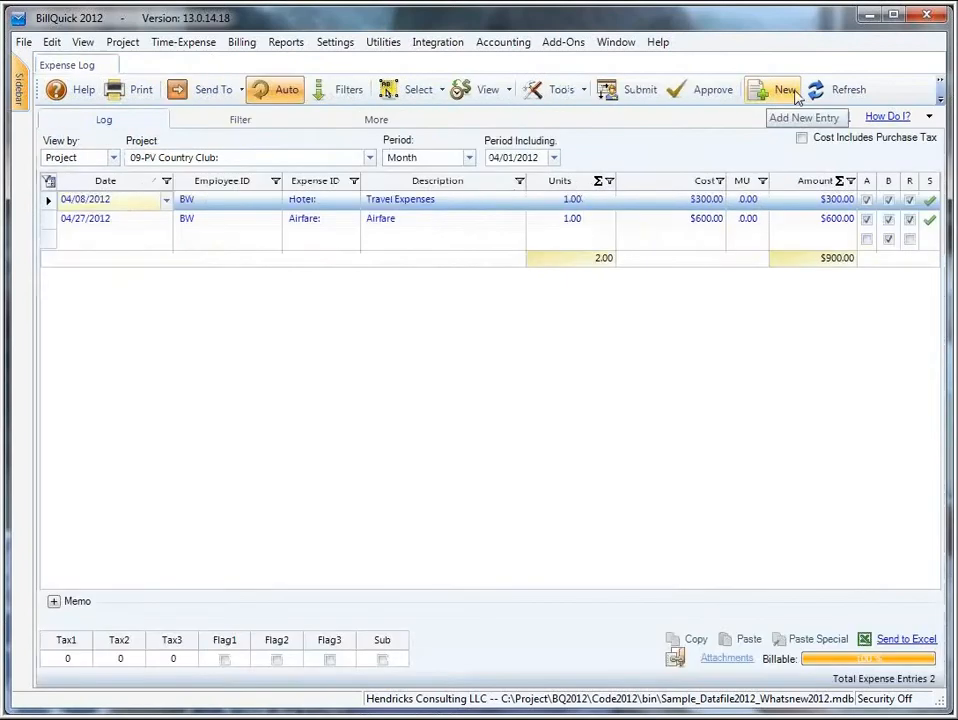
left_click(111, 65)
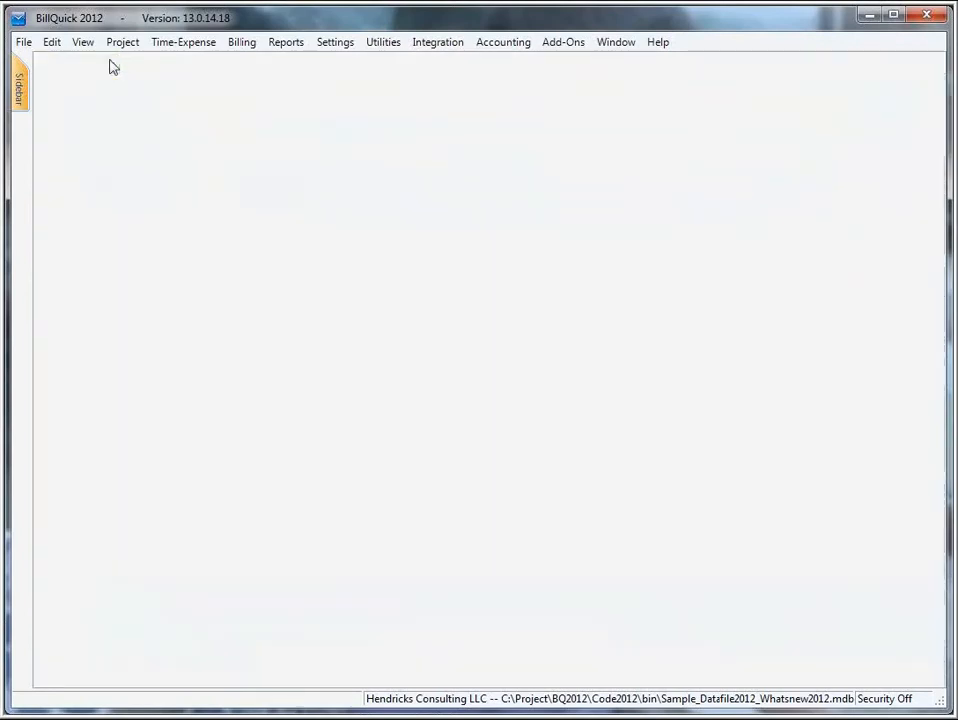
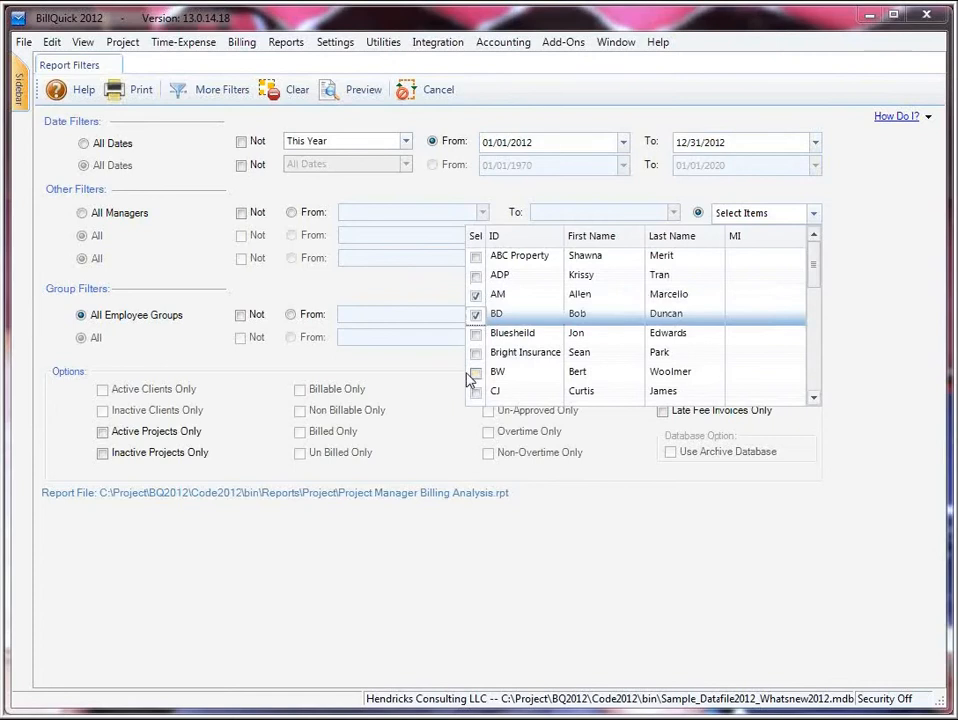
Include manager CJ in the manager filter of the Project Manager Billing Analysis for this year and preview the report.
left_click(475, 391)
left_click(811, 214)
left_click(363, 91)
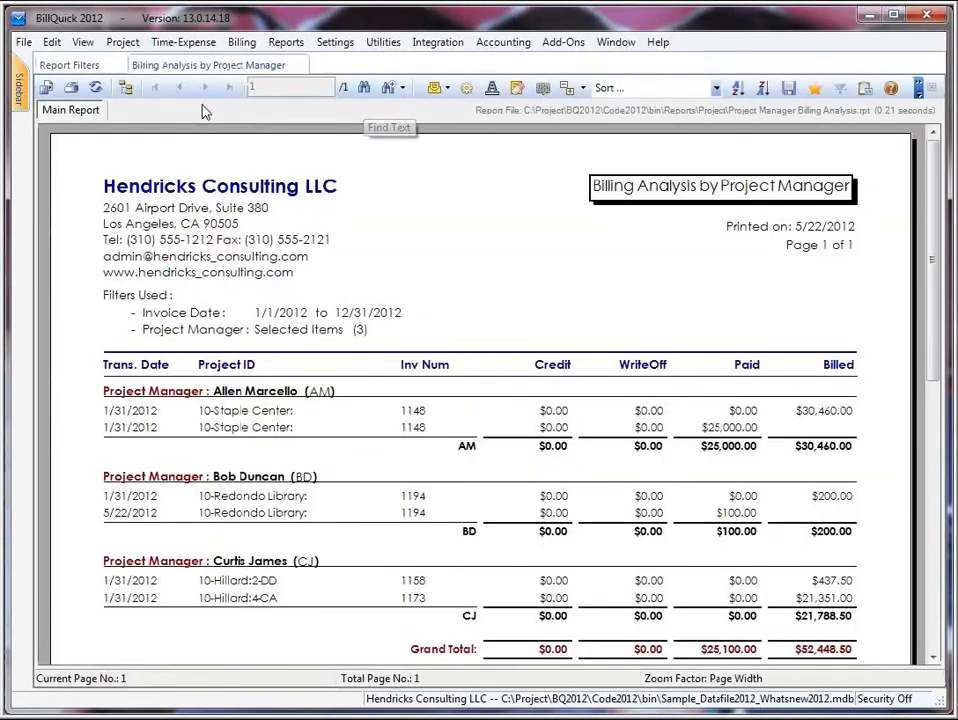
Check the report's group tree of managers, hide it again, and close the report and its filters.
left_click(126, 88)
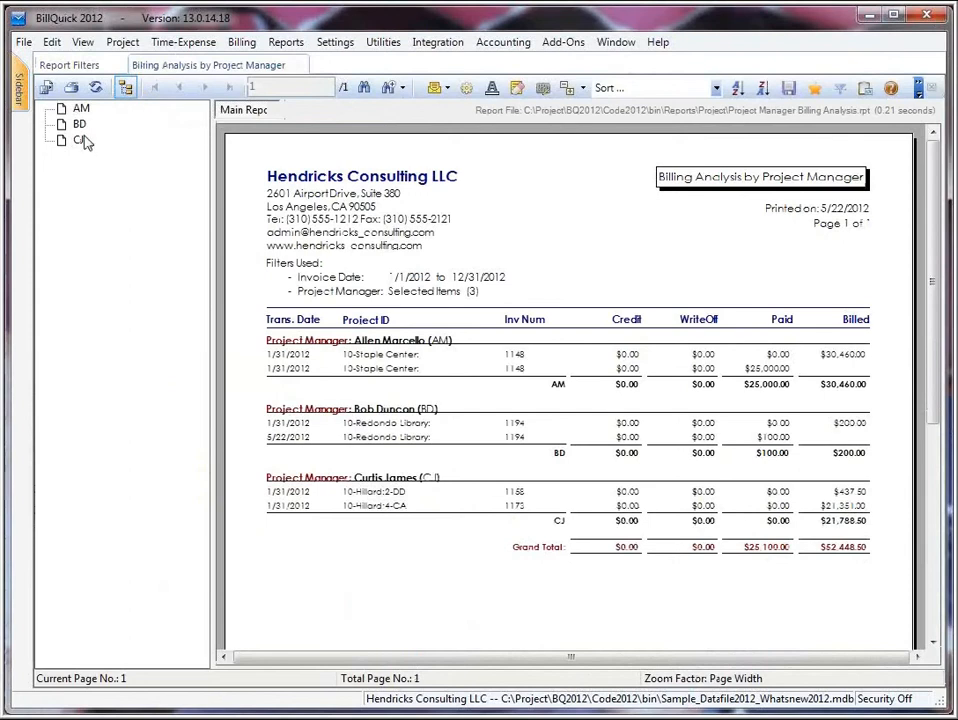
left_click(126, 88)
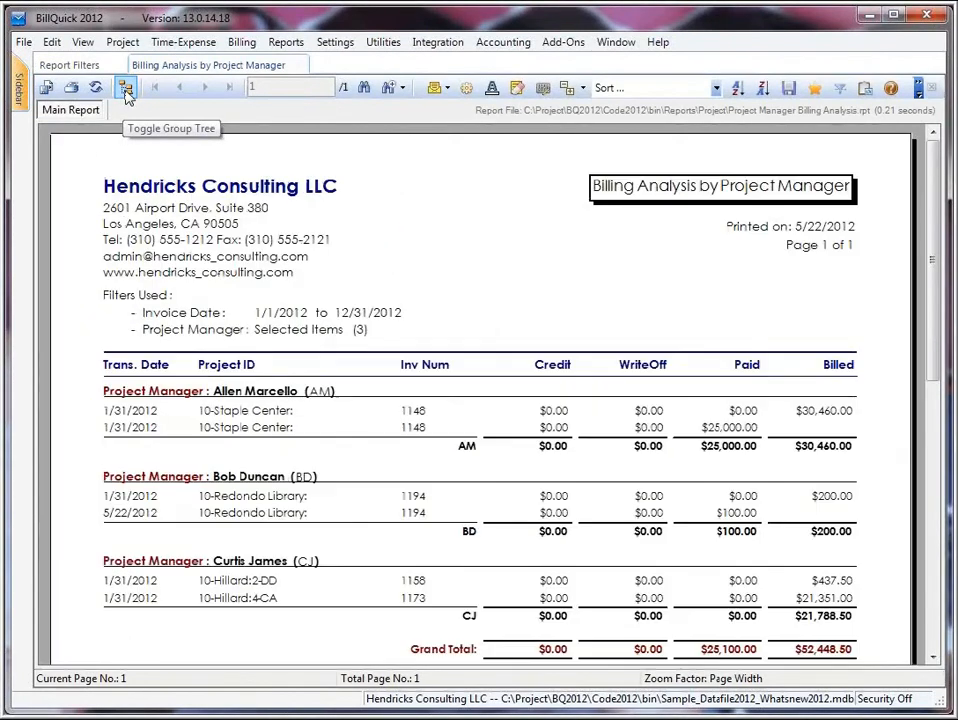
left_click(298, 66)
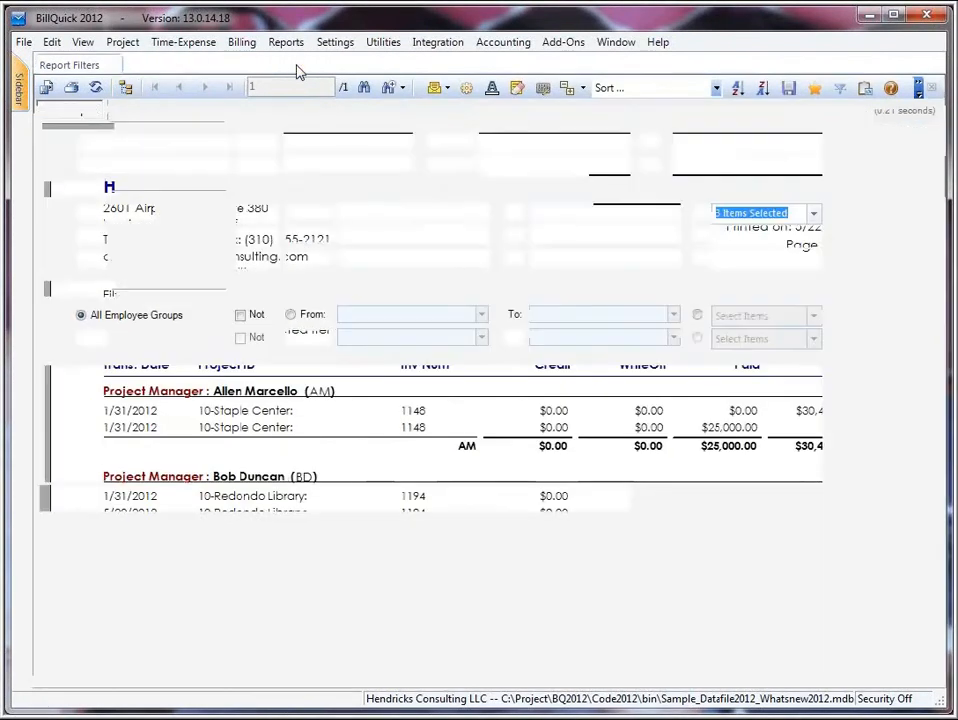
left_click(112, 65)
Reopen the Project Manager Billing Analysis billing report, check which managers its filter has selected, and preview it.
left_click(289, 46)
mouse_move(334, 177)
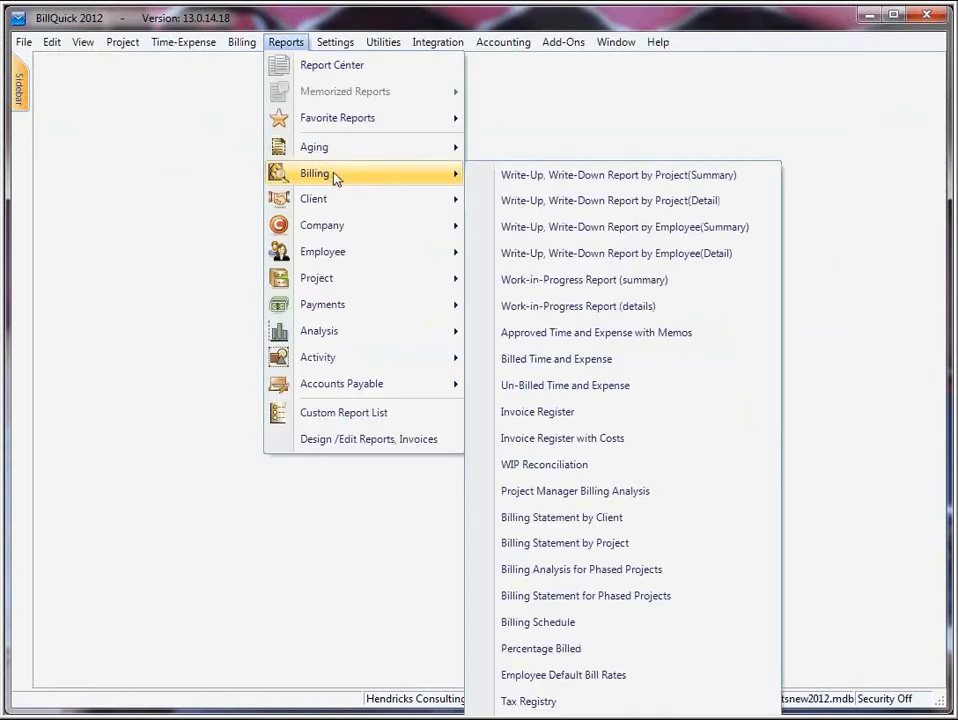
left_click(617, 503)
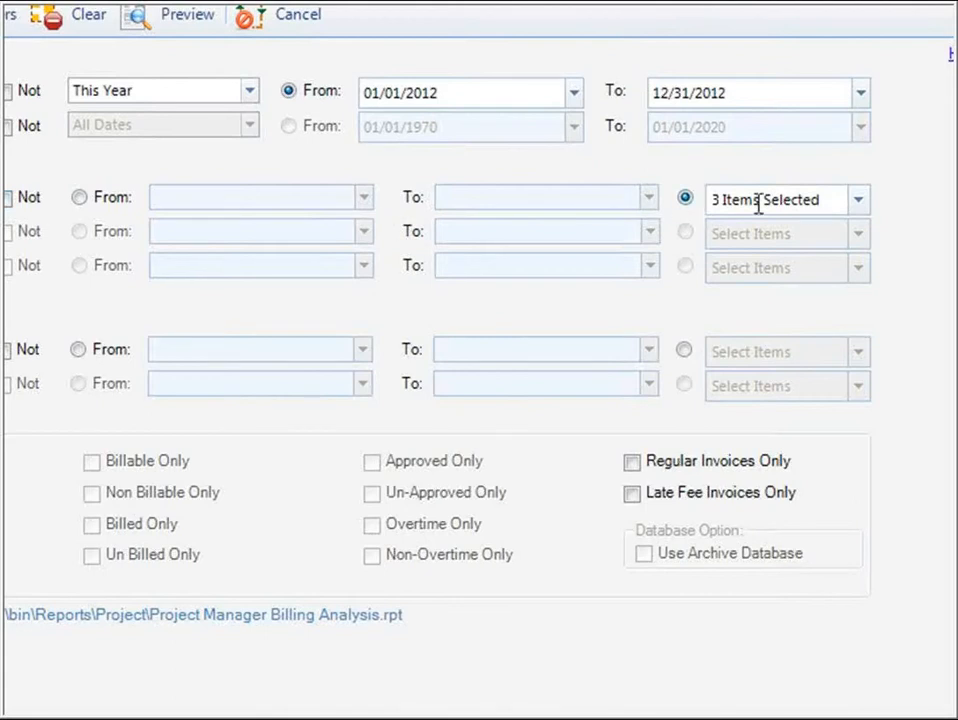
left_click(857, 201)
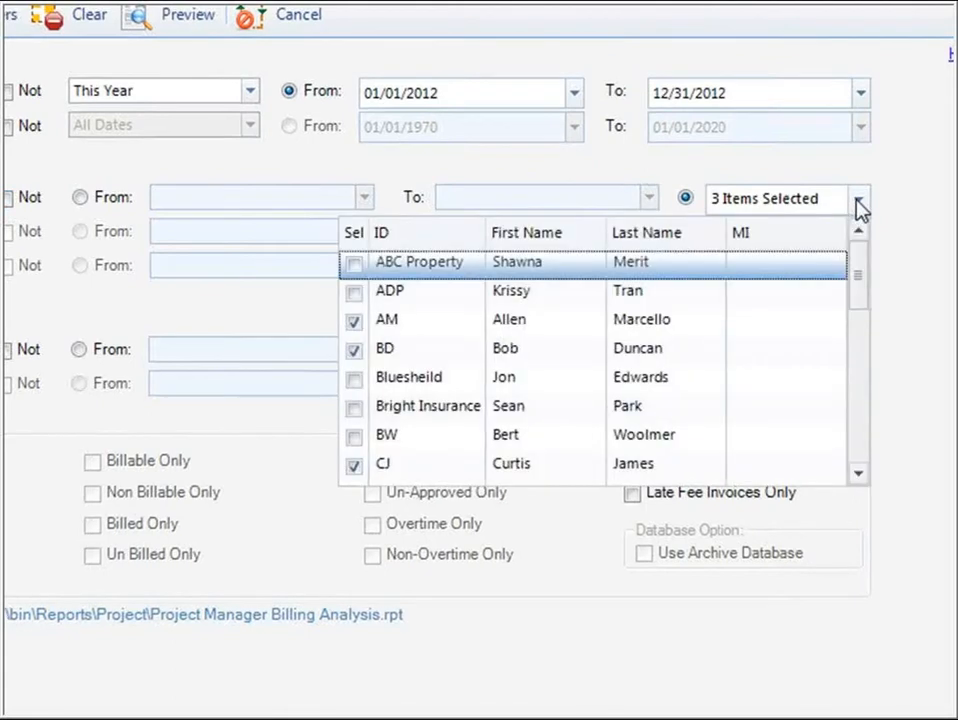
left_click(858, 203)
left_click(175, 15)
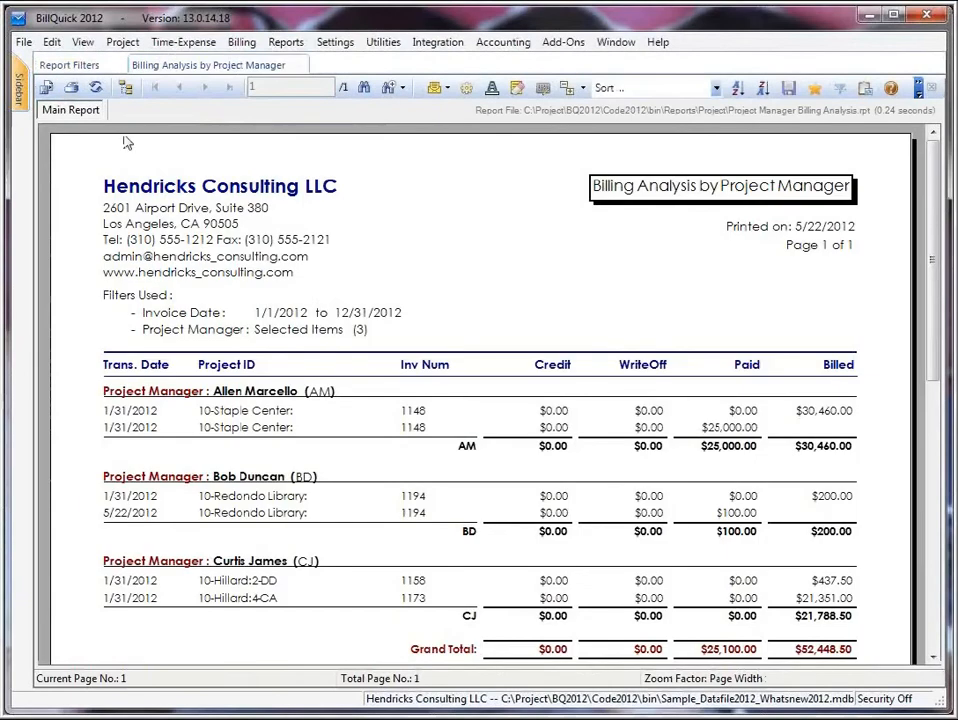
Inspect the manager groups in the reopened billing analysis, hide the group tree, and close the preview and Report Filters.
left_click(124, 89)
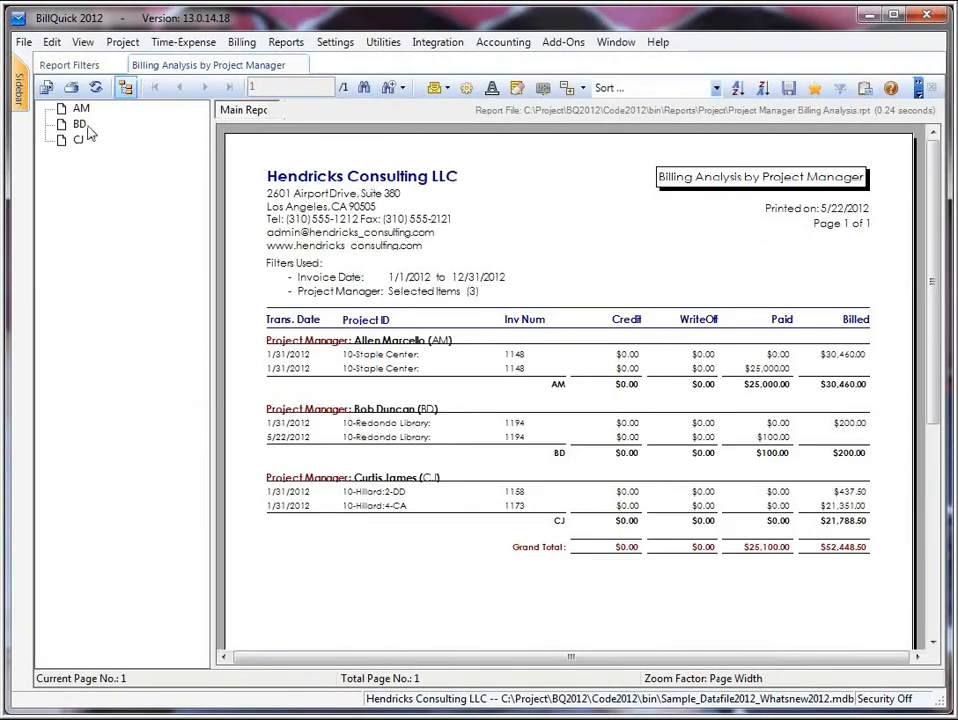
left_click(124, 89)
left_click(297, 67)
left_click(110, 64)
Open the Report Center and select the Project Manager Billing Analysis (Landscape) report in the Analysis group.
left_click(285, 41)
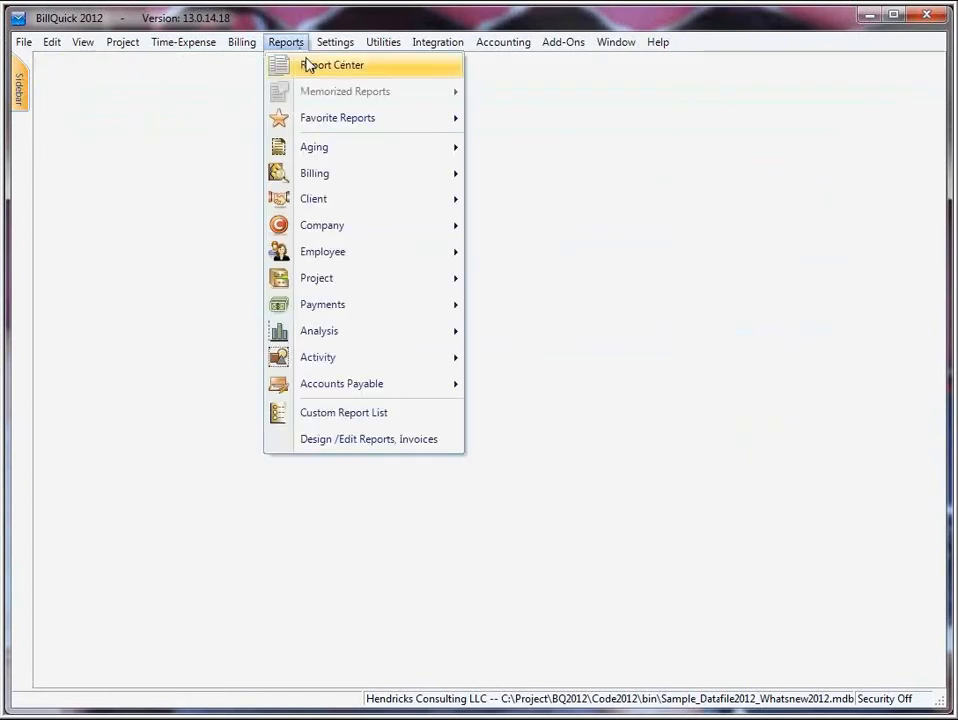
left_click(303, 64)
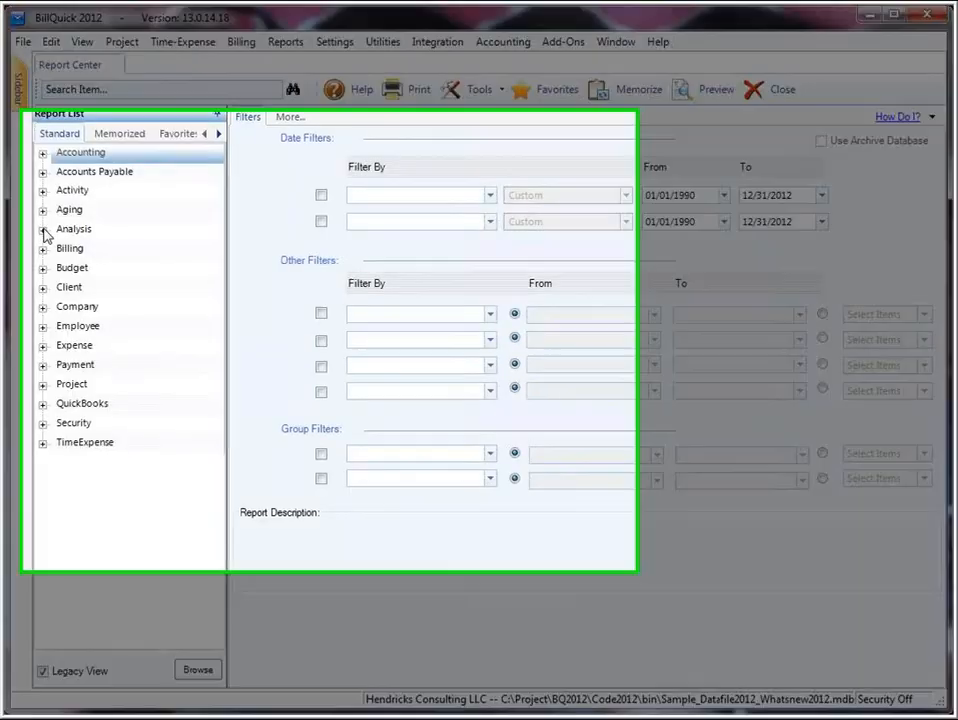
left_click(43, 230)
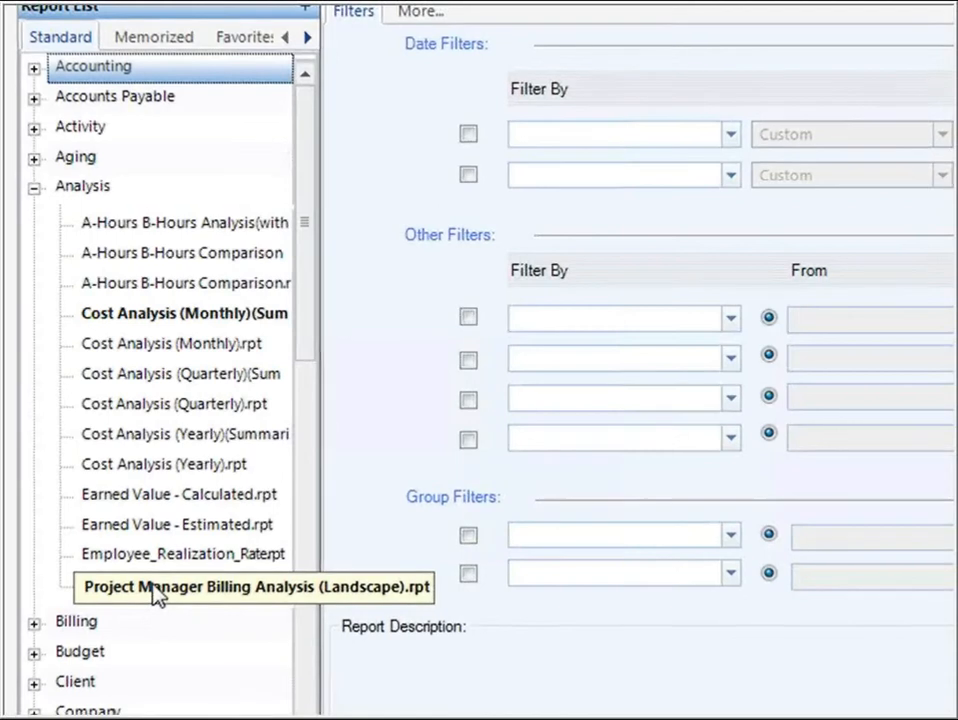
left_click(155, 592)
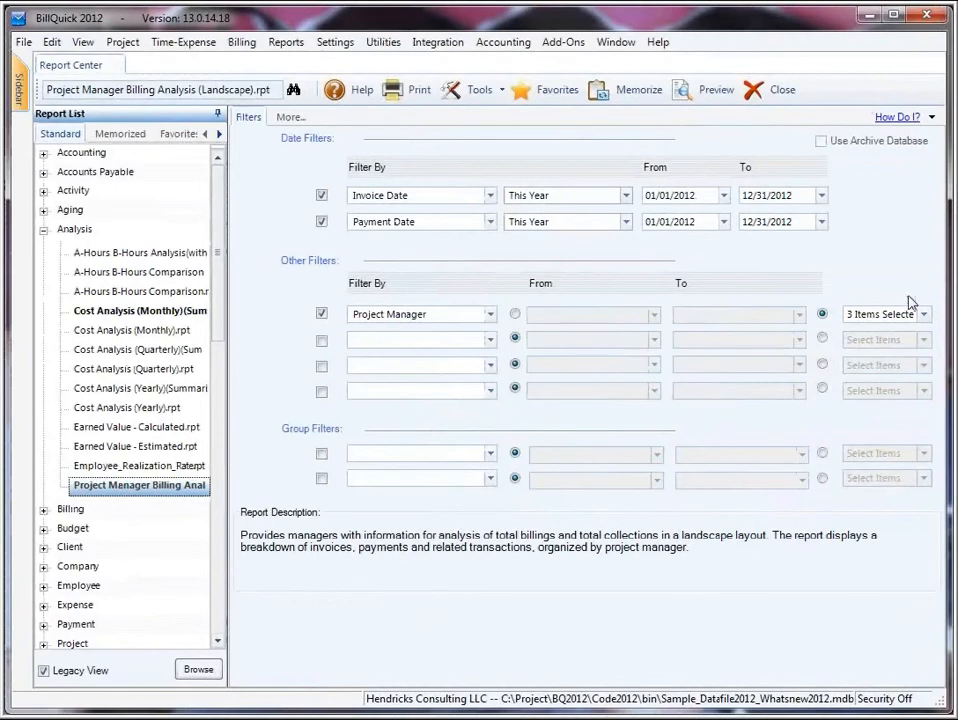
Preview the landscape billing analysis, hide its group tree to review the managers, and close the preview and Report Center.
left_click(707, 90)
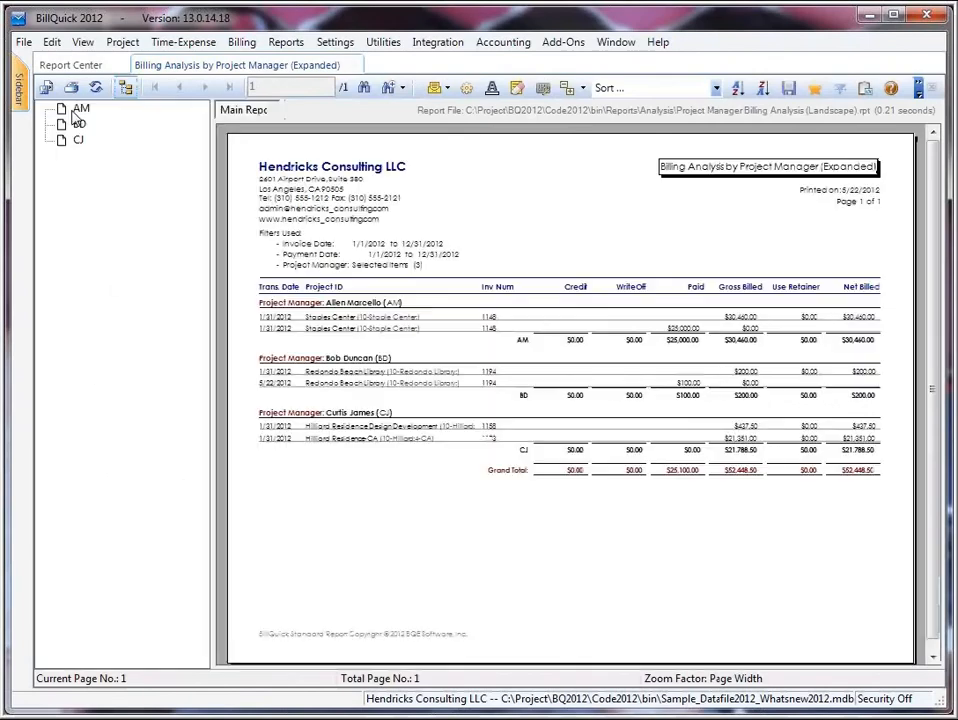
left_click(125, 87)
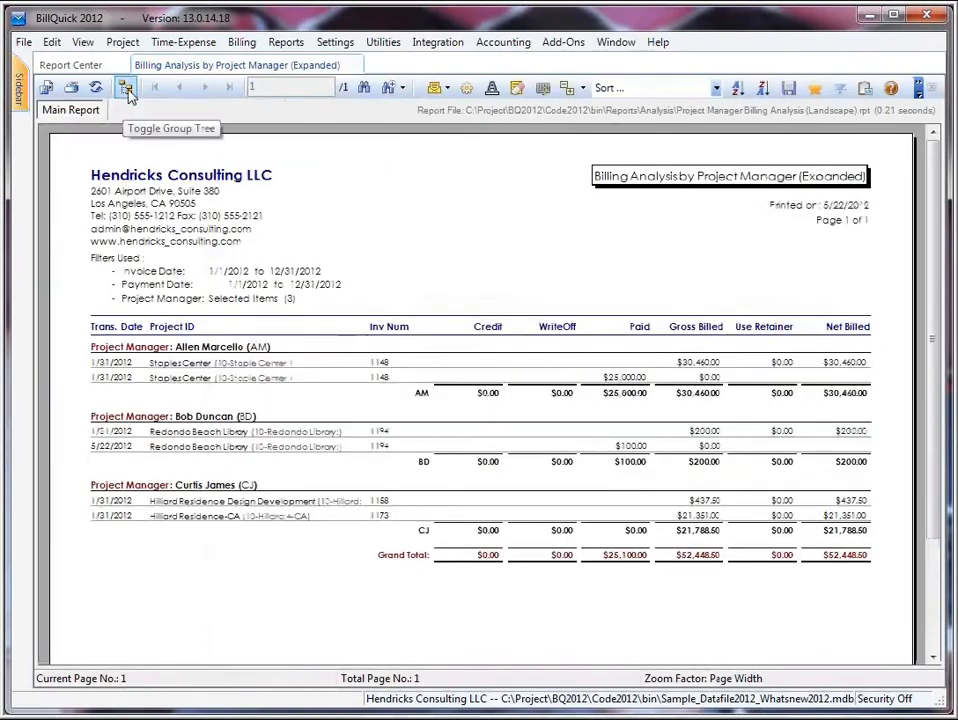
left_click(353, 65)
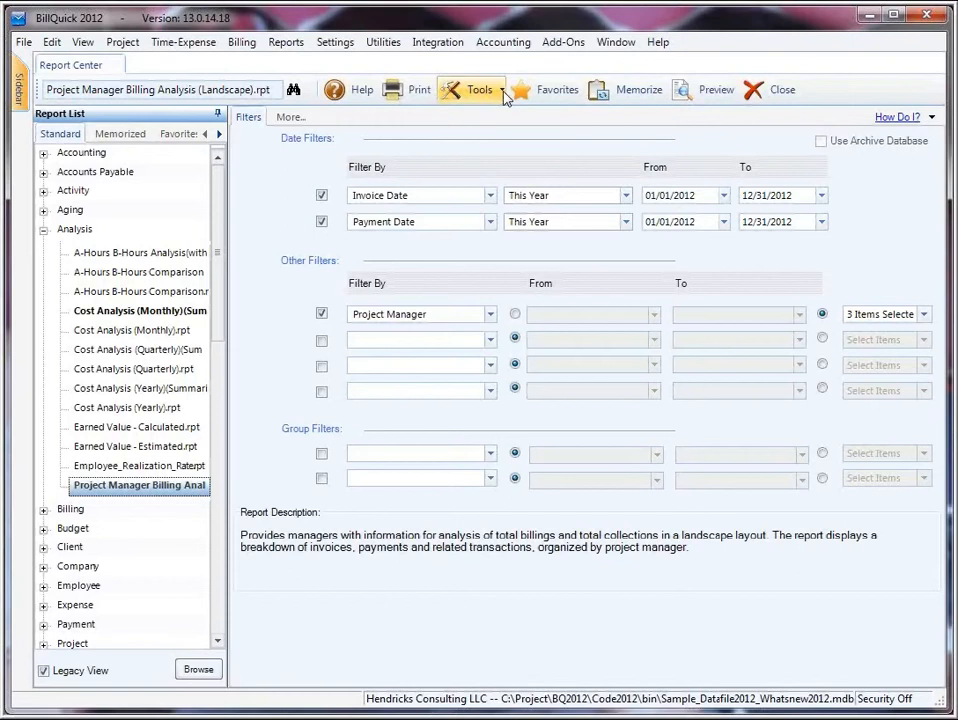
left_click(783, 91)
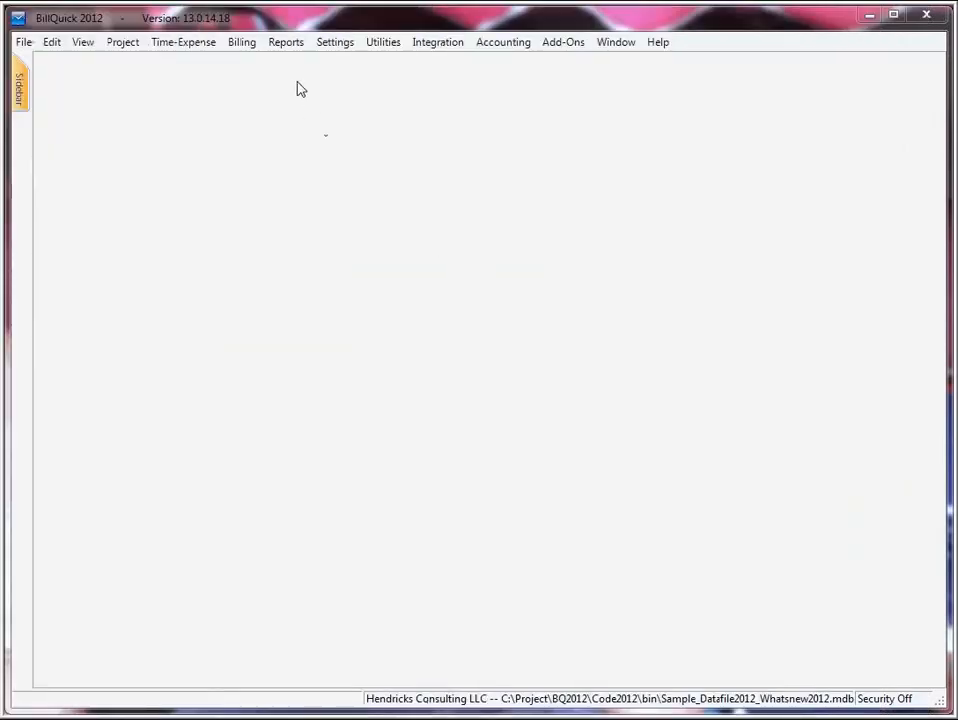
Open the memorized report Senior Manager Billing Analysis.
left_click(286, 44)
mouse_move(318, 103)
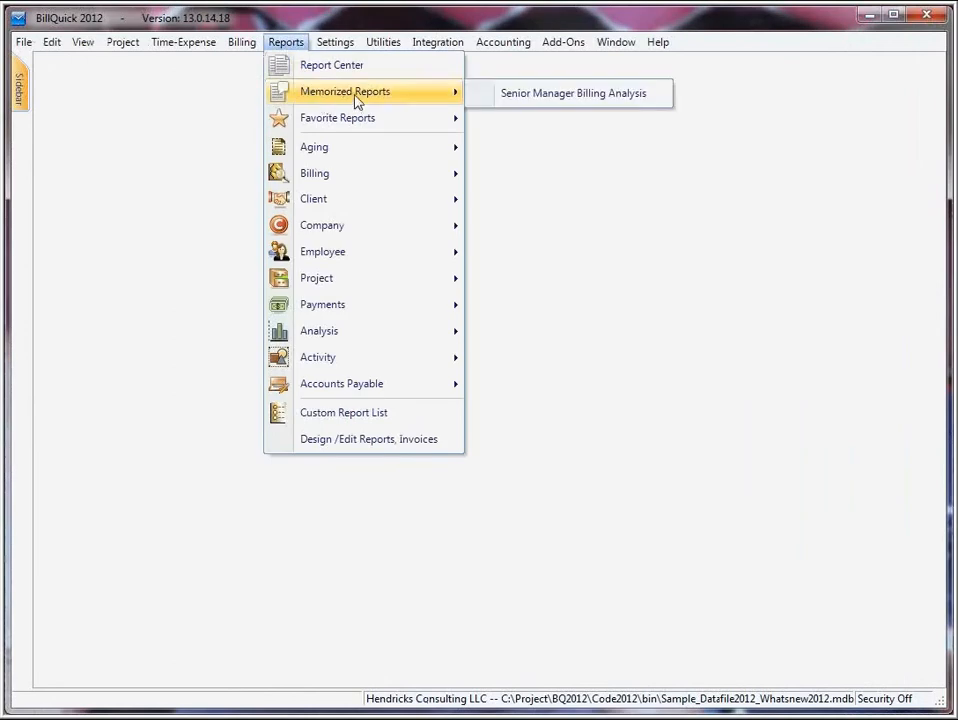
left_click(537, 95)
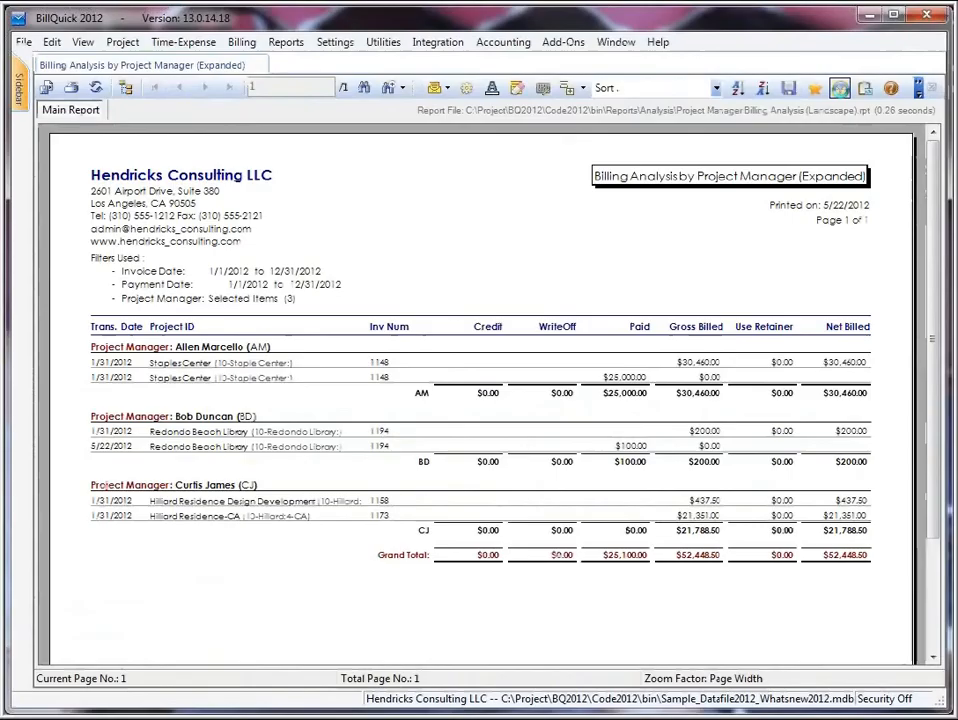
From the report's filters, exclude managers AM and BD, preview the analysis for CJ only, and close all open windows.
left_click(839, 88)
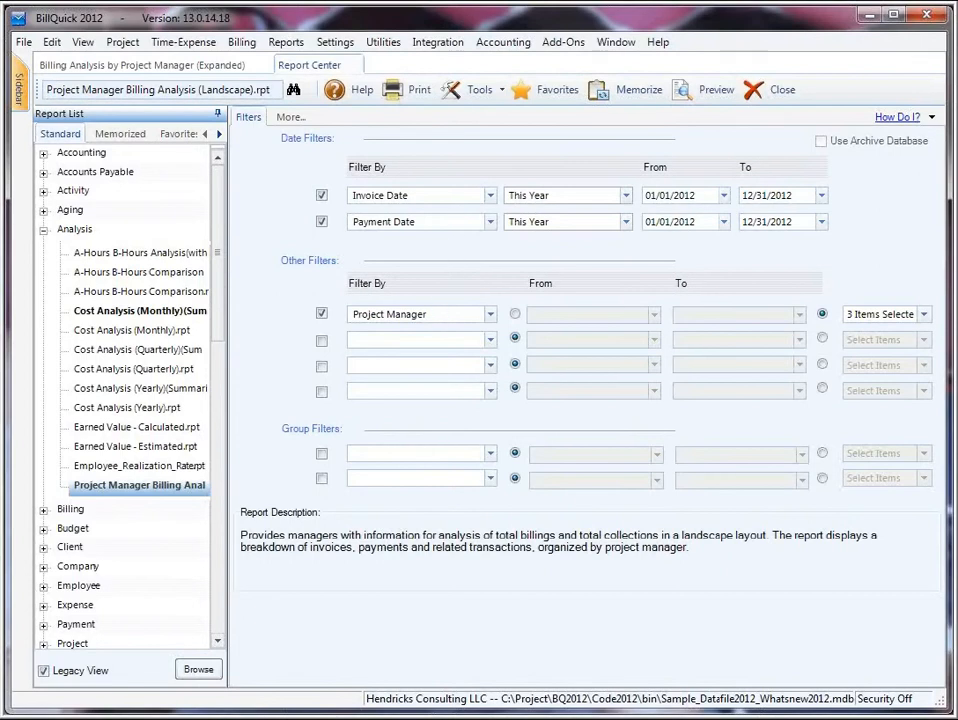
left_click(924, 314)
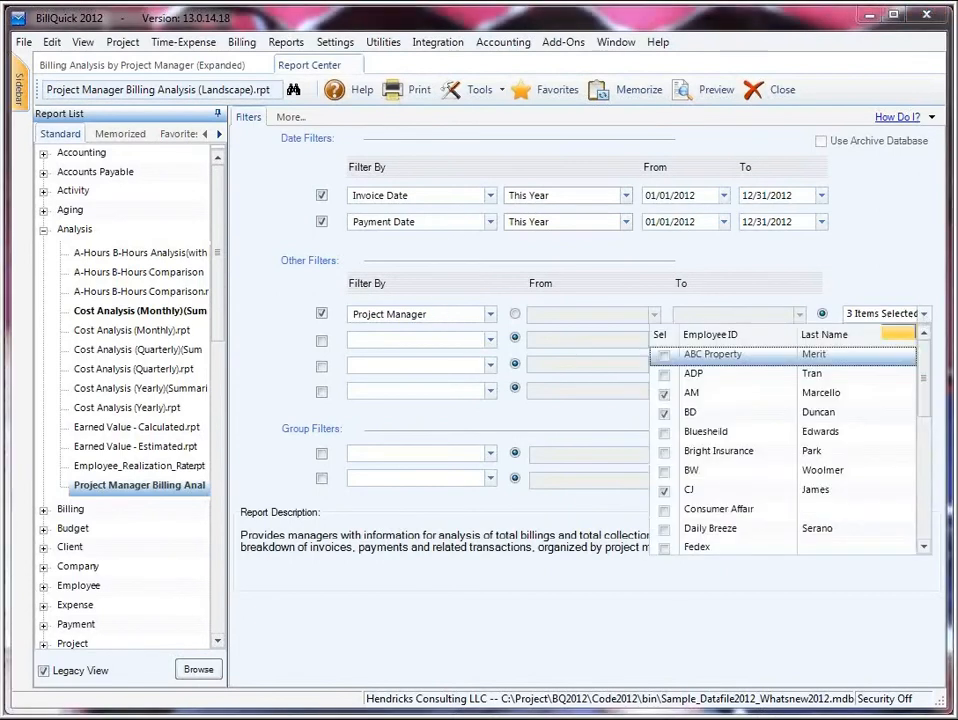
left_click(664, 393)
left_click(664, 412)
left_click(708, 93)
left_click(712, 92)
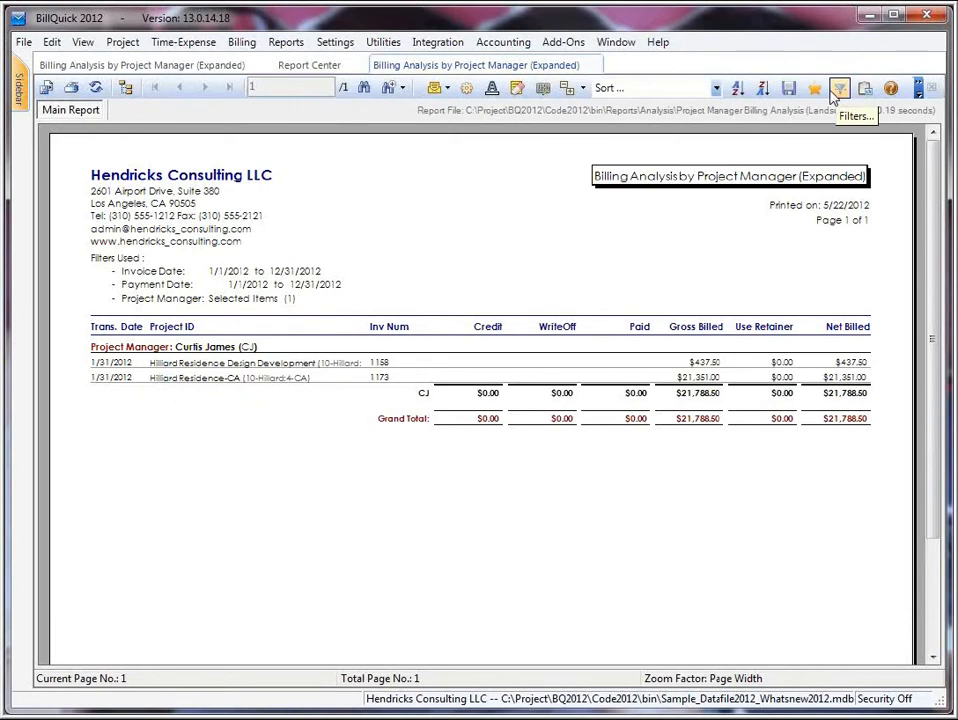
left_click(612, 44)
left_click(634, 70)
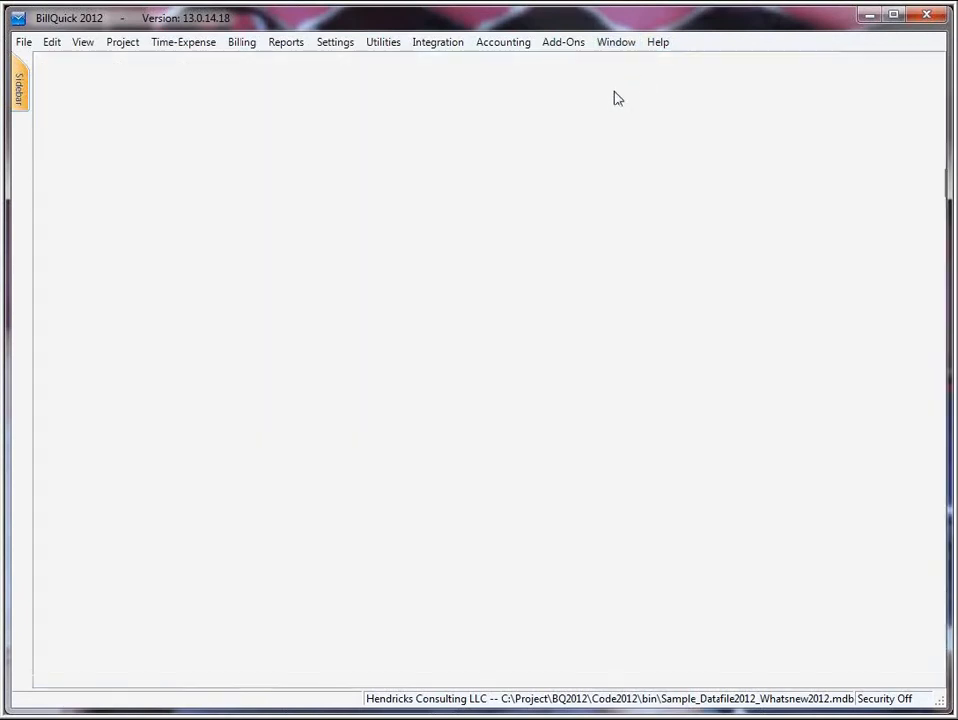
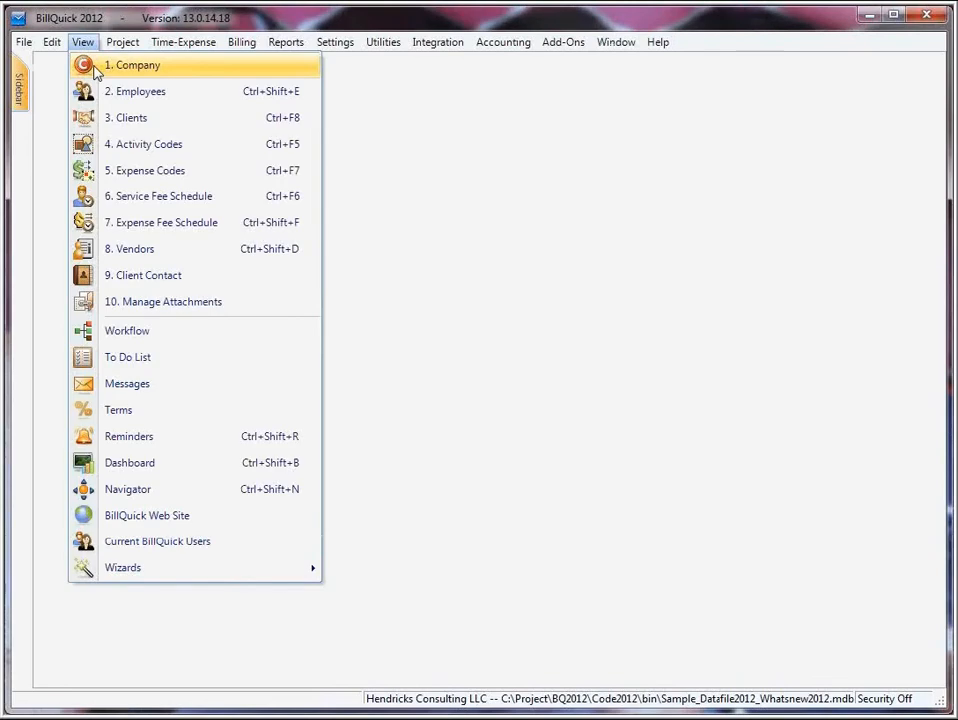
Review the Rendering department Jr. Architect's rates and standard hours per day and per week in the Employee records, and close them.
left_click(102, 74)
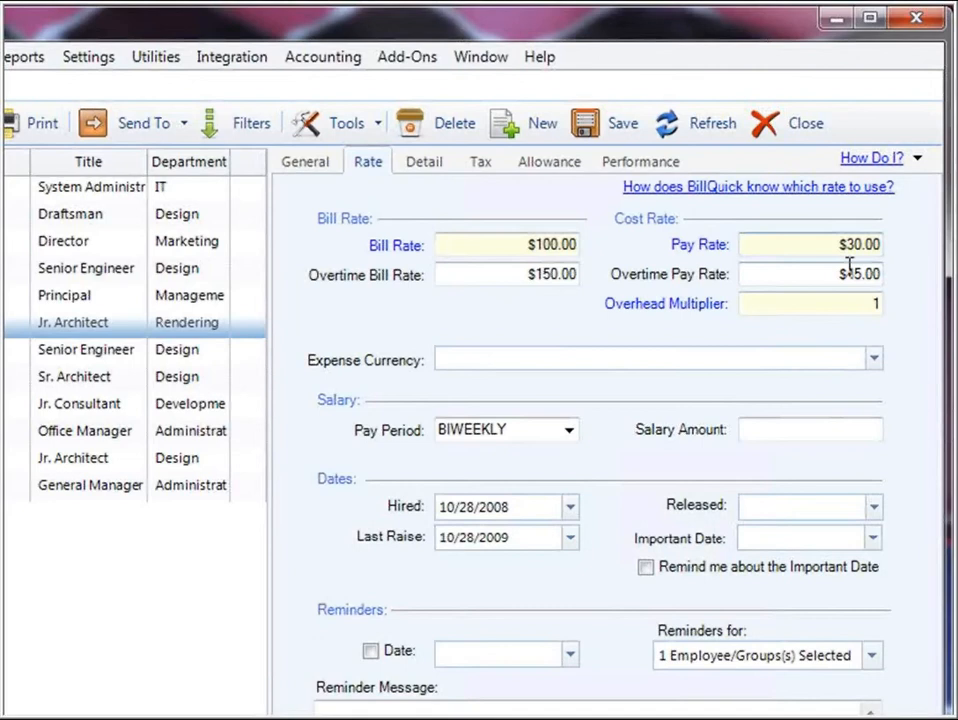
left_click(433, 170)
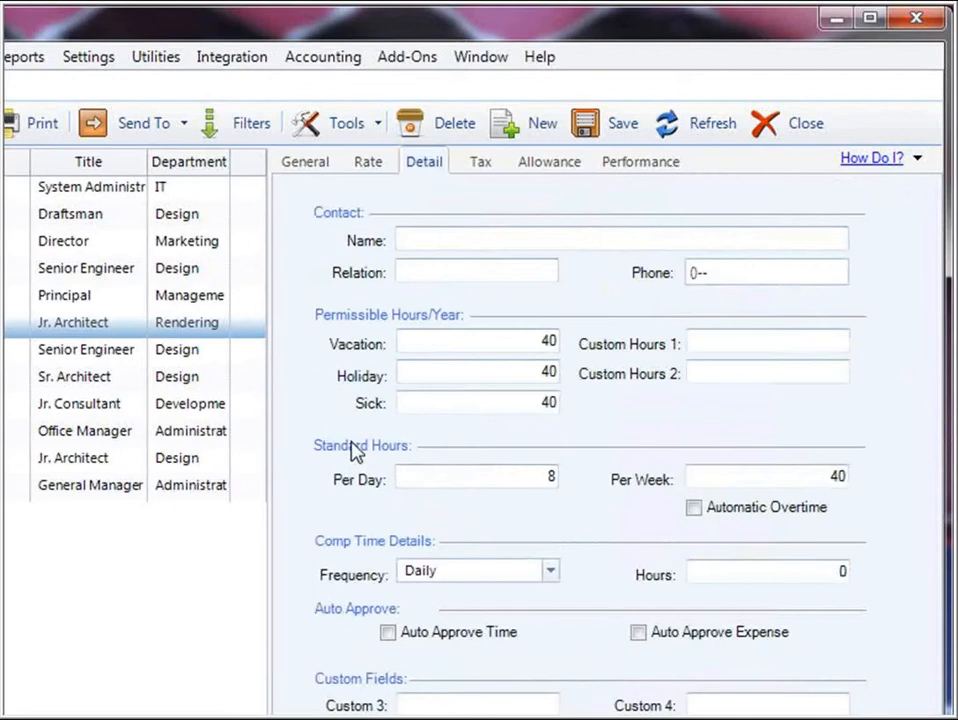
double_click(522, 478)
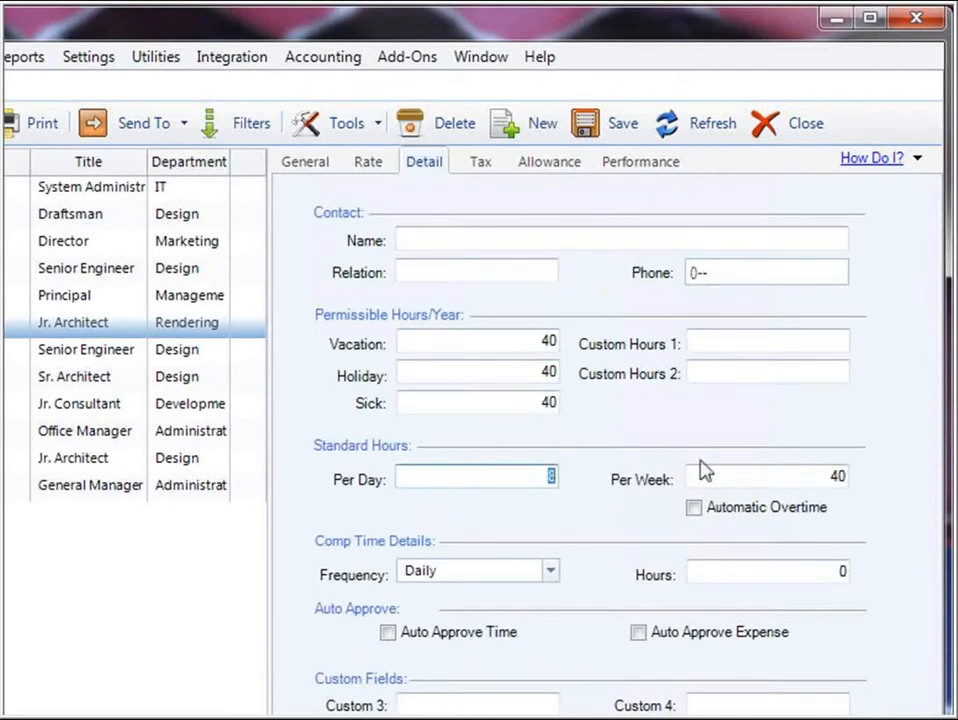
double_click(822, 479)
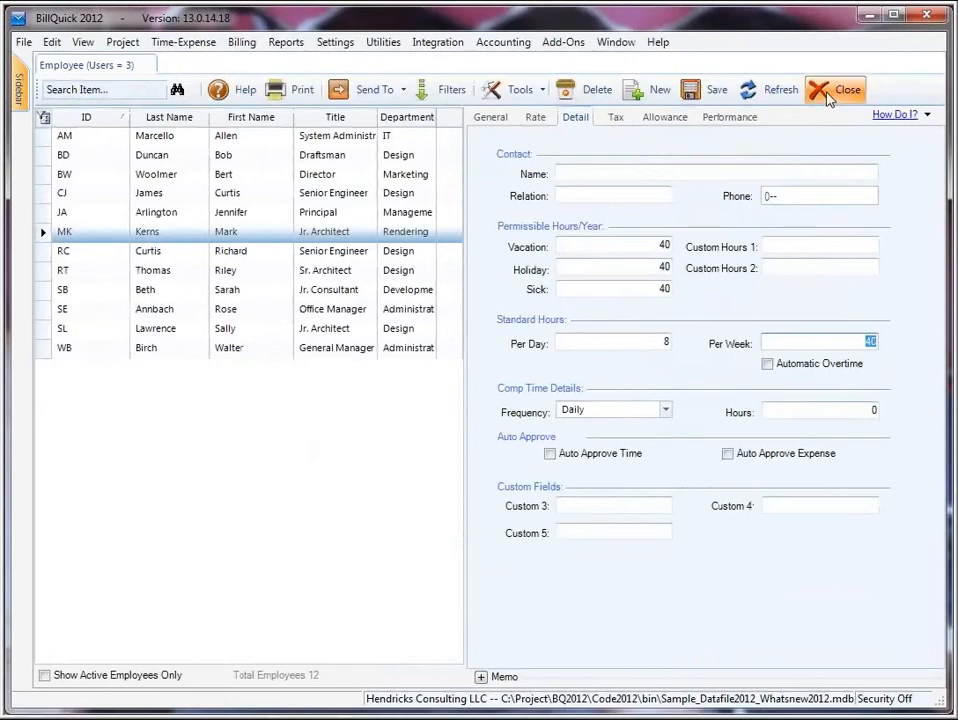
left_click(810, 116)
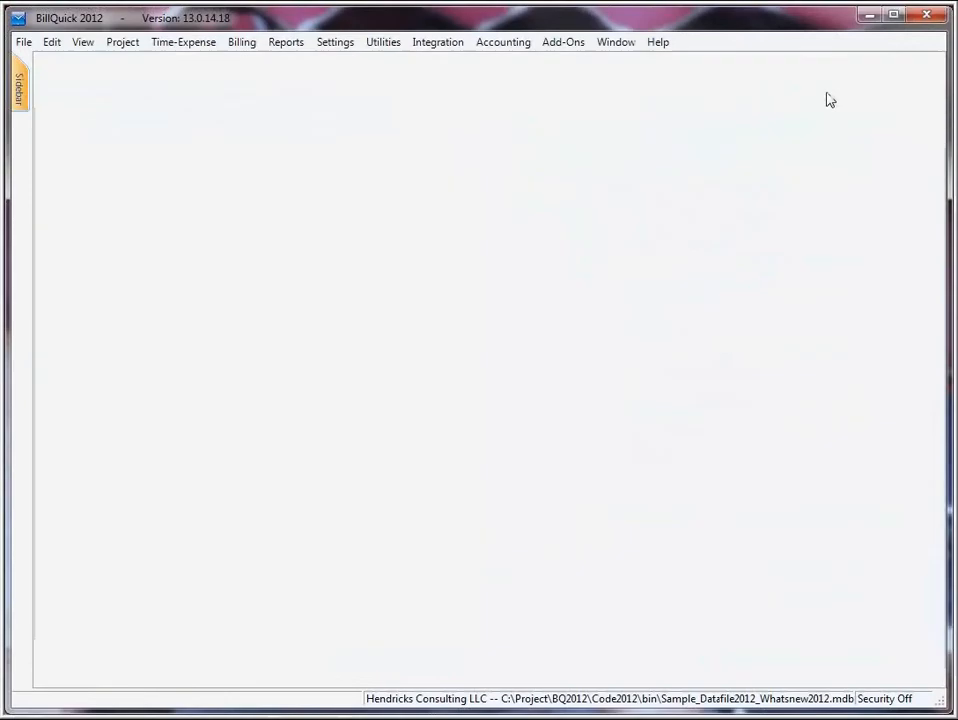
Review employee MK's time entries for the month including 05/15/2012 in Time Entry, and close it.
left_click(185, 44)
mouse_move(215, 95)
left_click(413, 94)
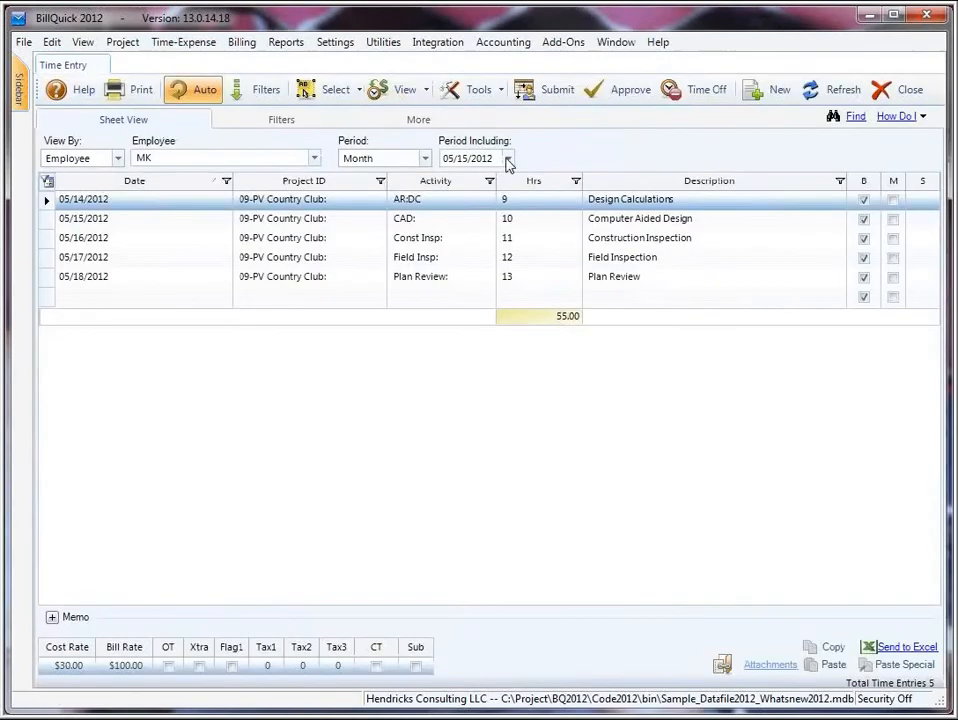
left_click(508, 160)
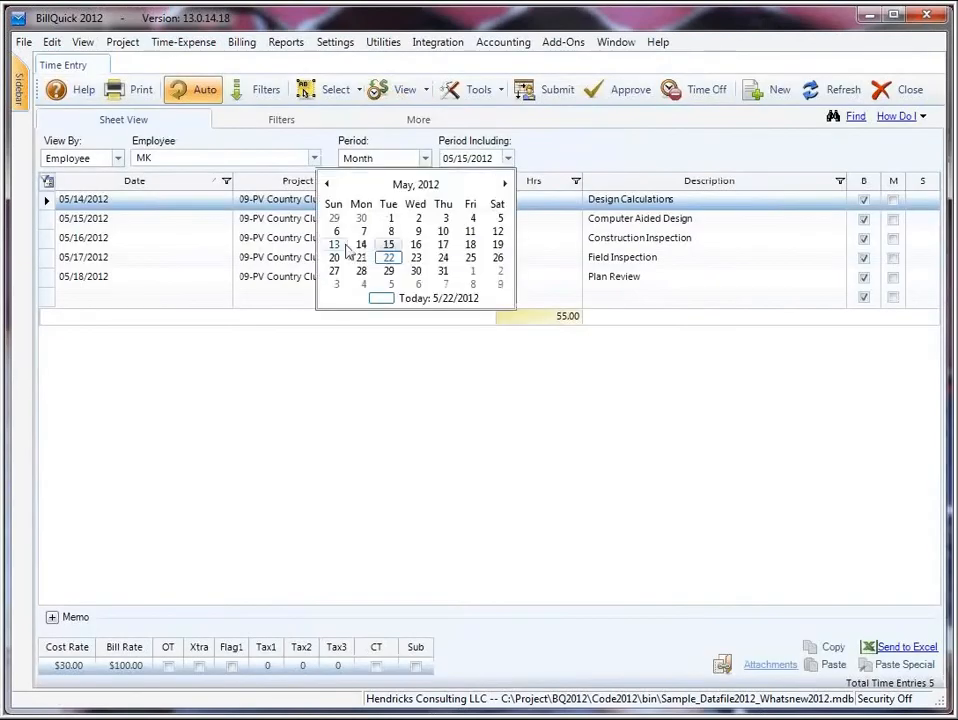
left_click(508, 156)
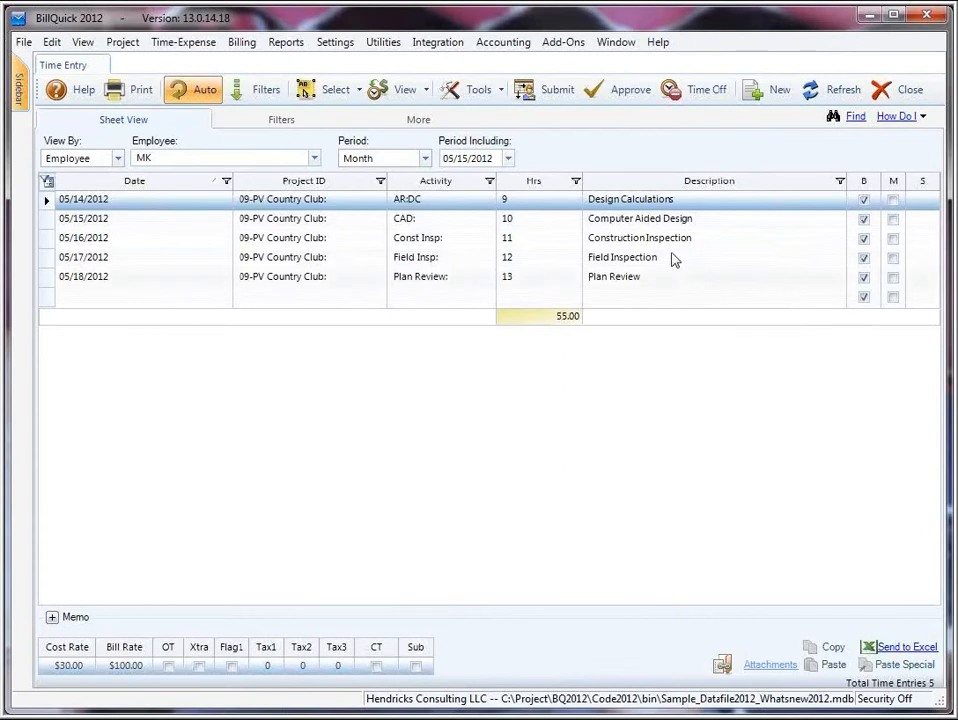
left_click(904, 97)
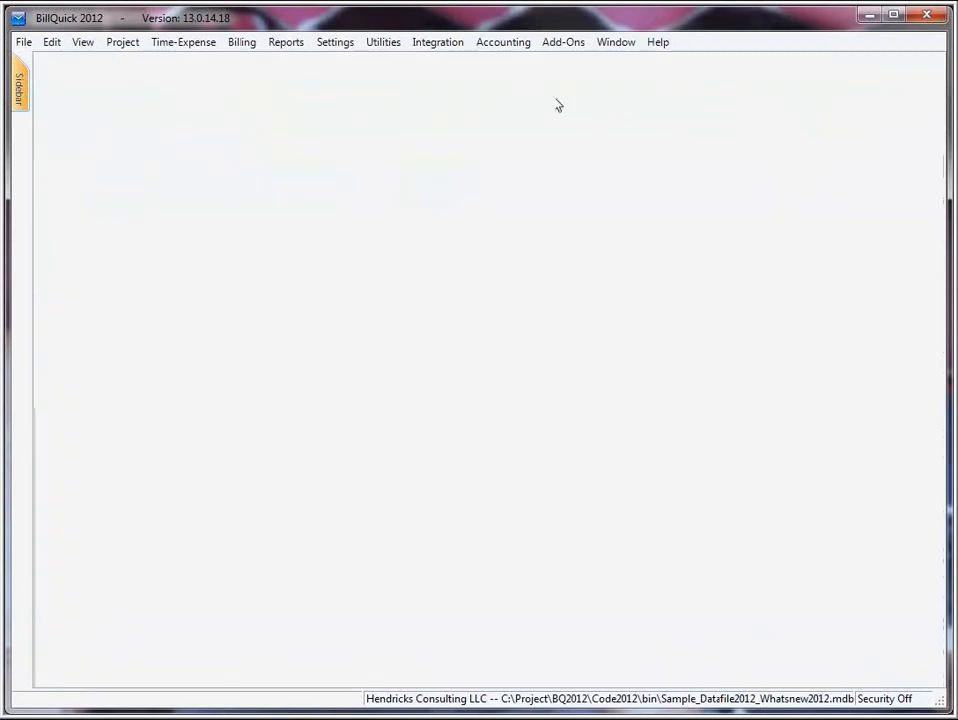
Recalculate overtime for employee MK from 05/13/2012 to 05/19/2012 with the Overtime Calculator, and close it.
left_click(387, 45)
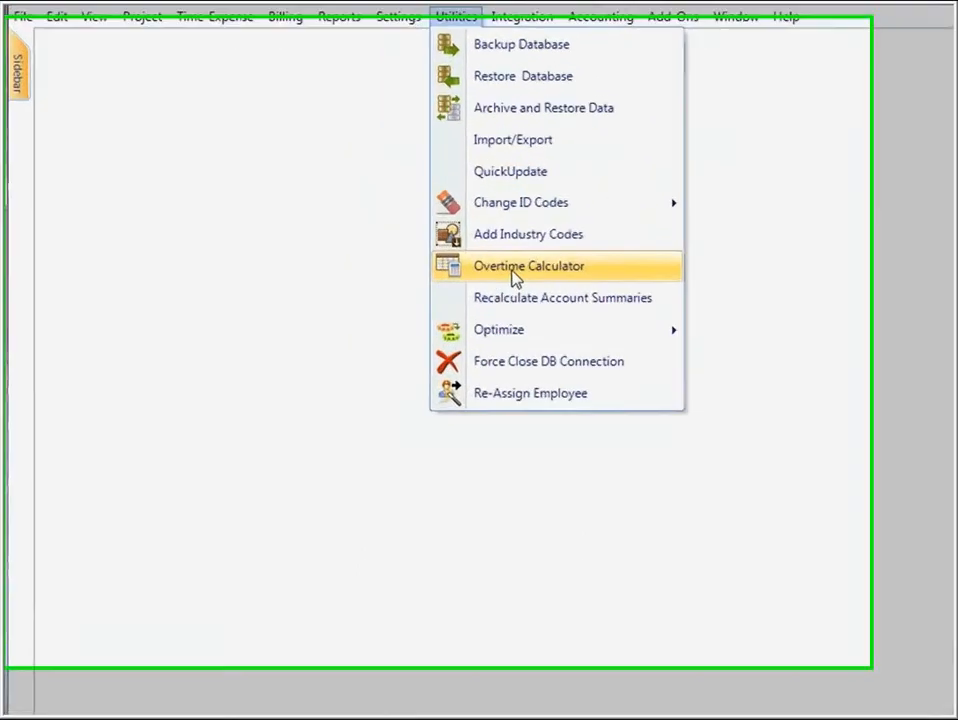
left_click(432, 253)
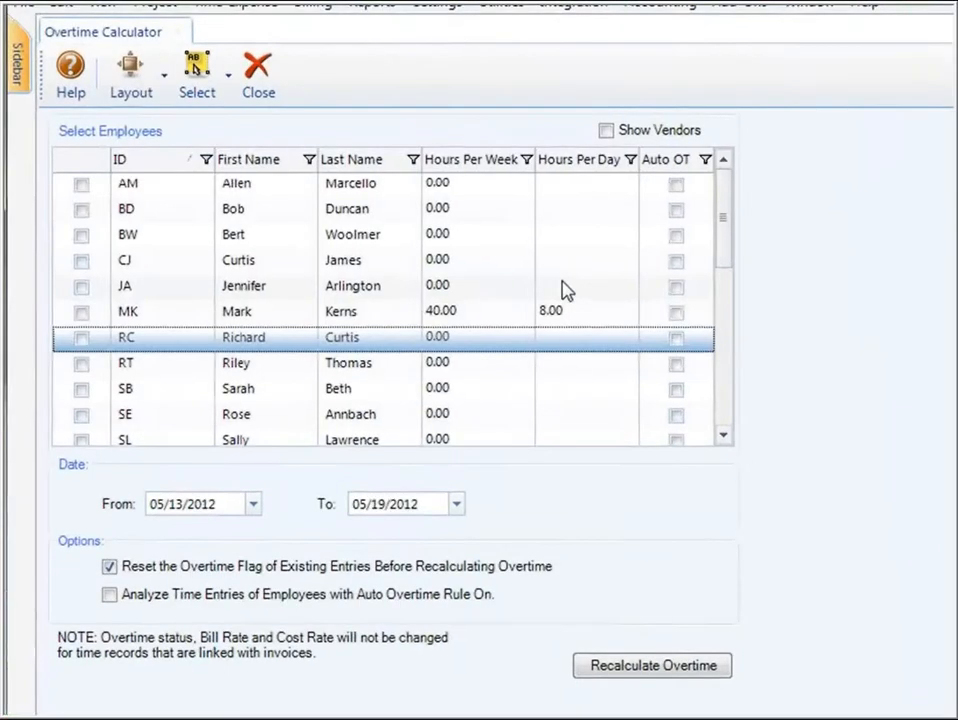
left_click(81, 312)
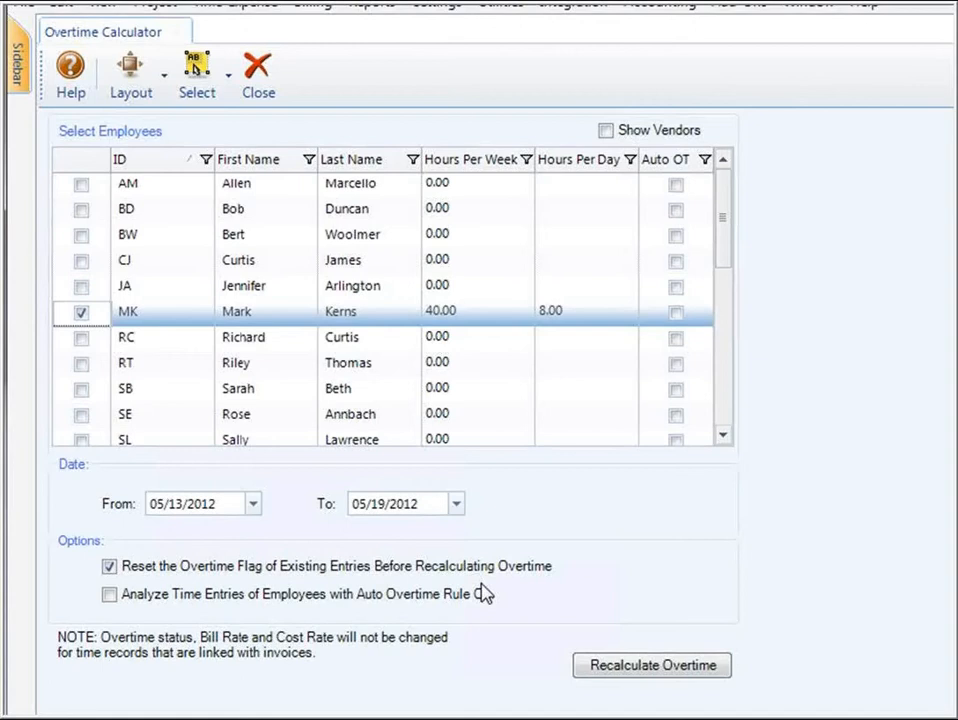
left_click(638, 665)
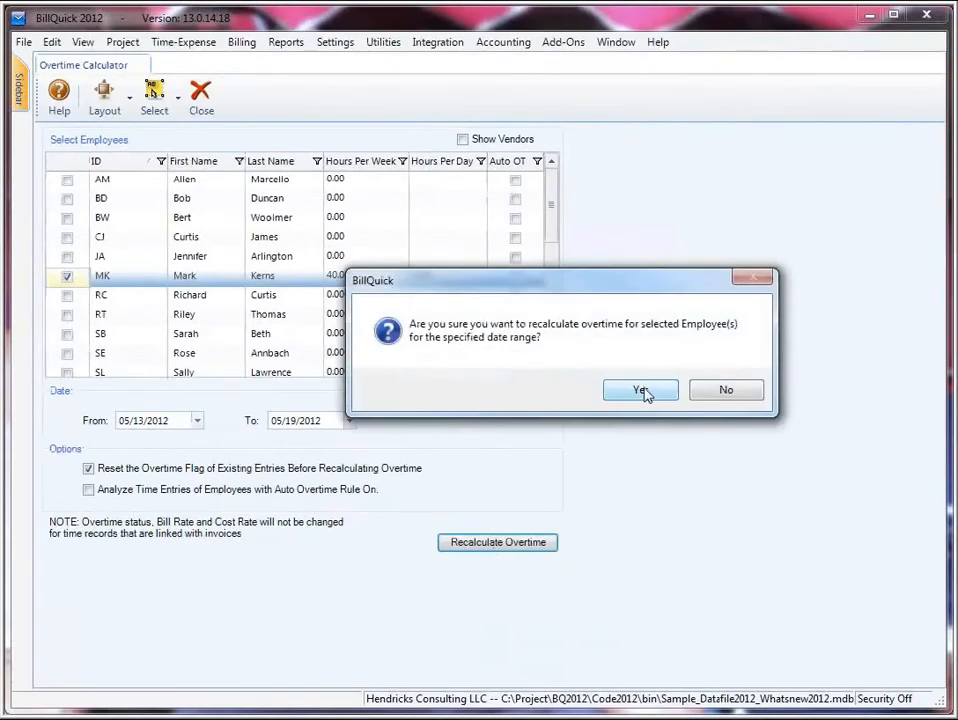
left_click(642, 391)
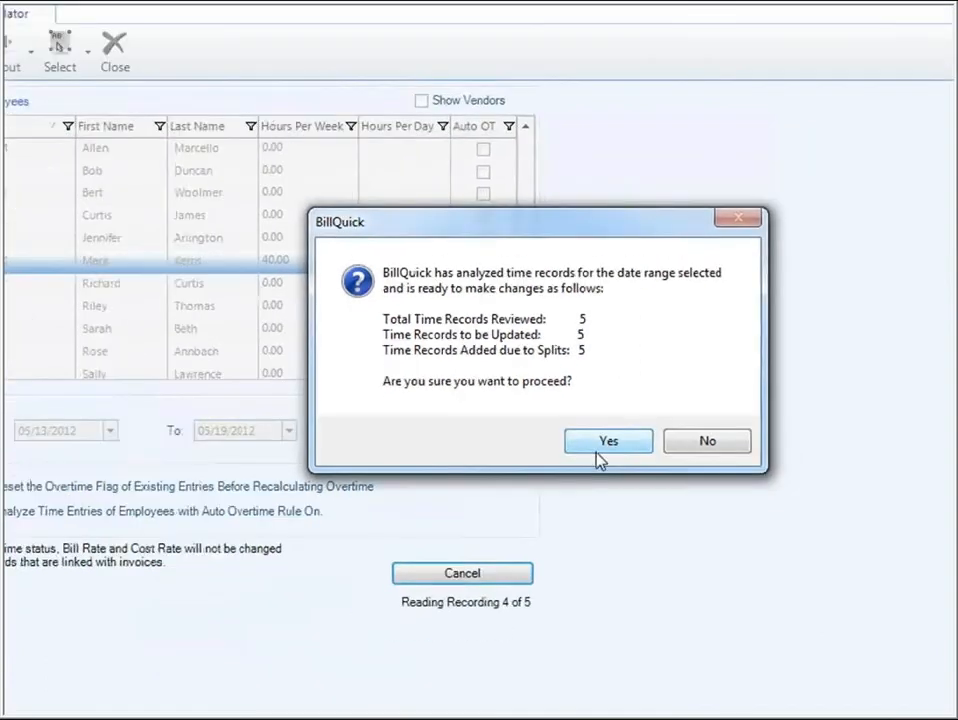
left_click(607, 442)
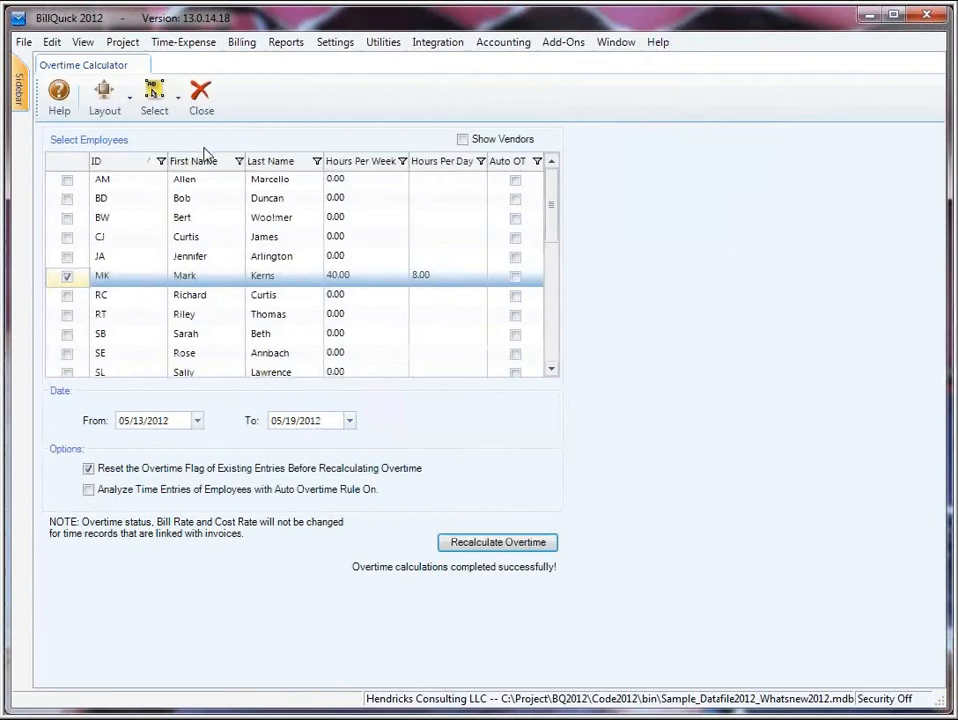
left_click(203, 99)
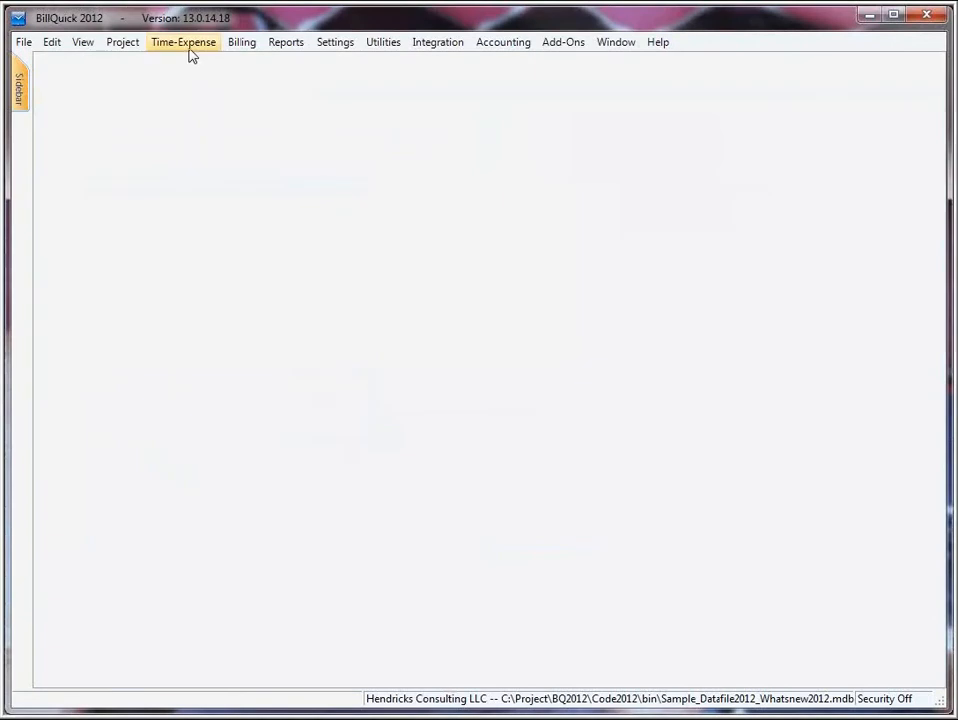
Compare the overtime flag, cost rate and bill rate of MK's split entries from 05/14 to 05/16/2012 in Time Entry, and close it.
left_click(190, 50)
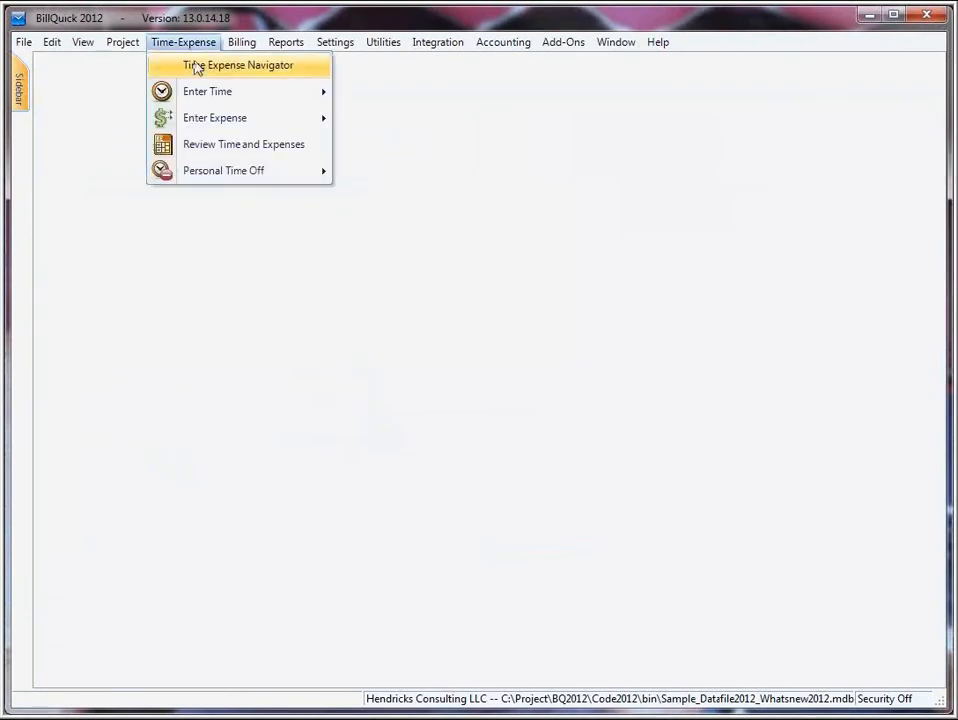
mouse_move(237, 95)
left_click(393, 97)
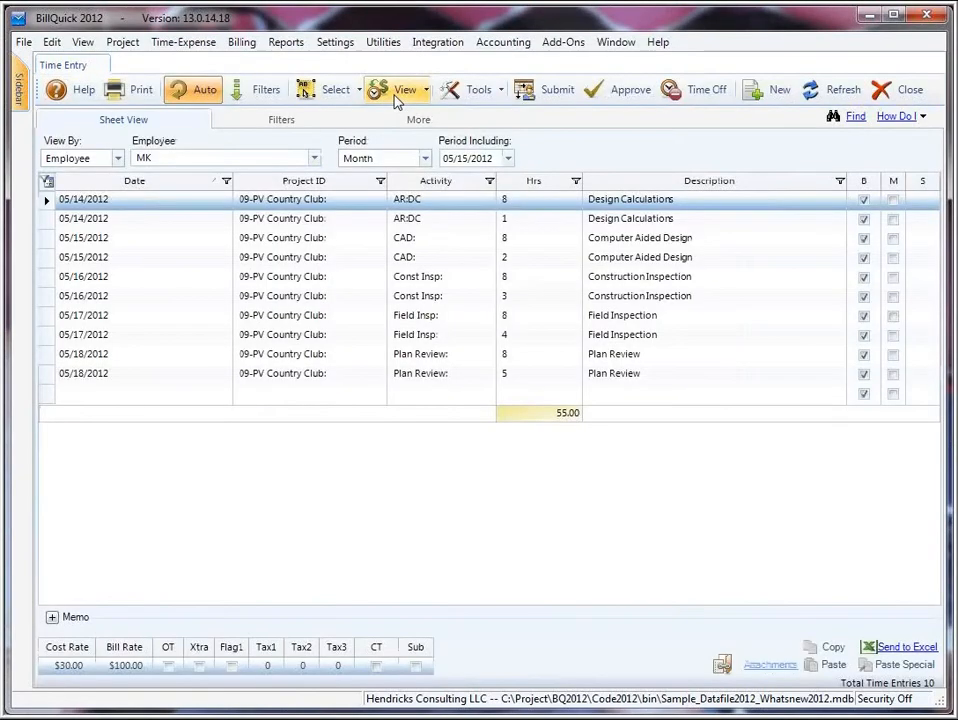
left_click(533, 201)
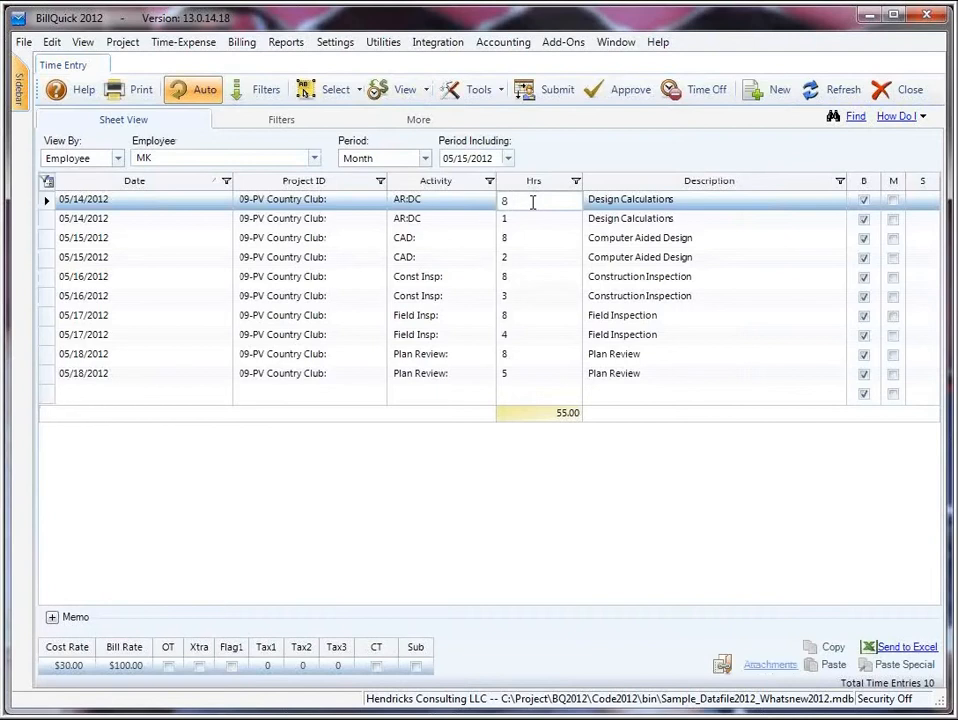
left_click(530, 218)
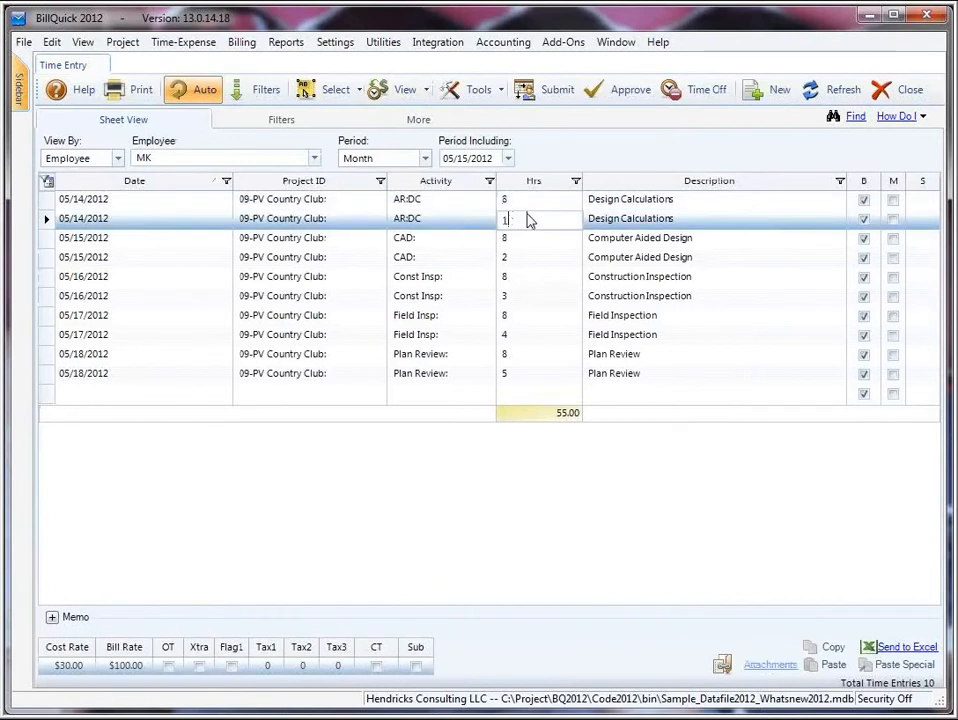
left_click(519, 240)
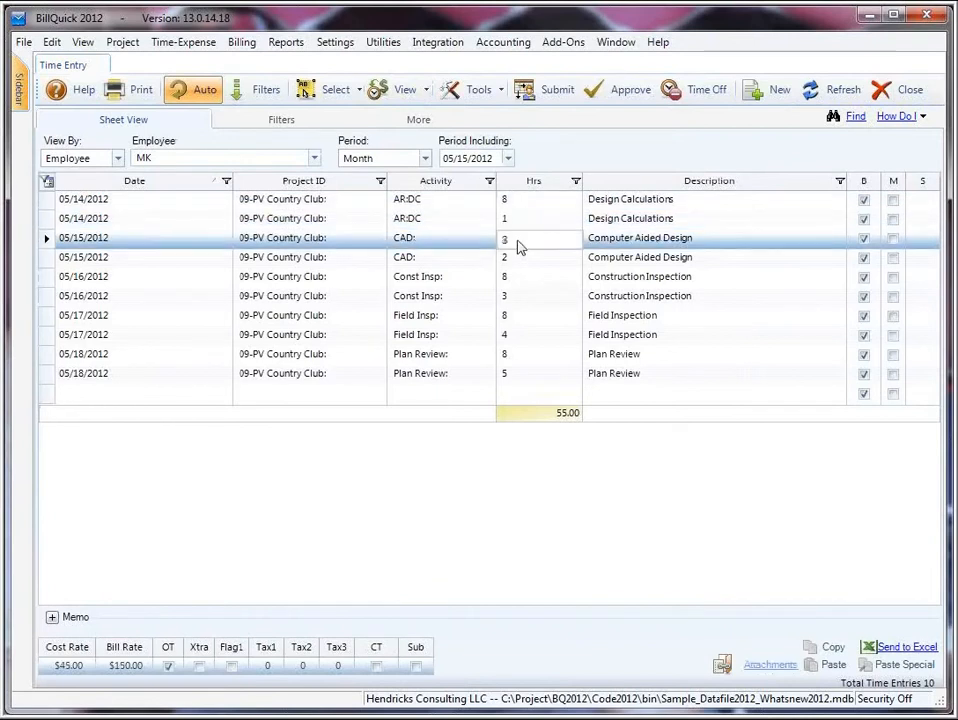
left_click(518, 259)
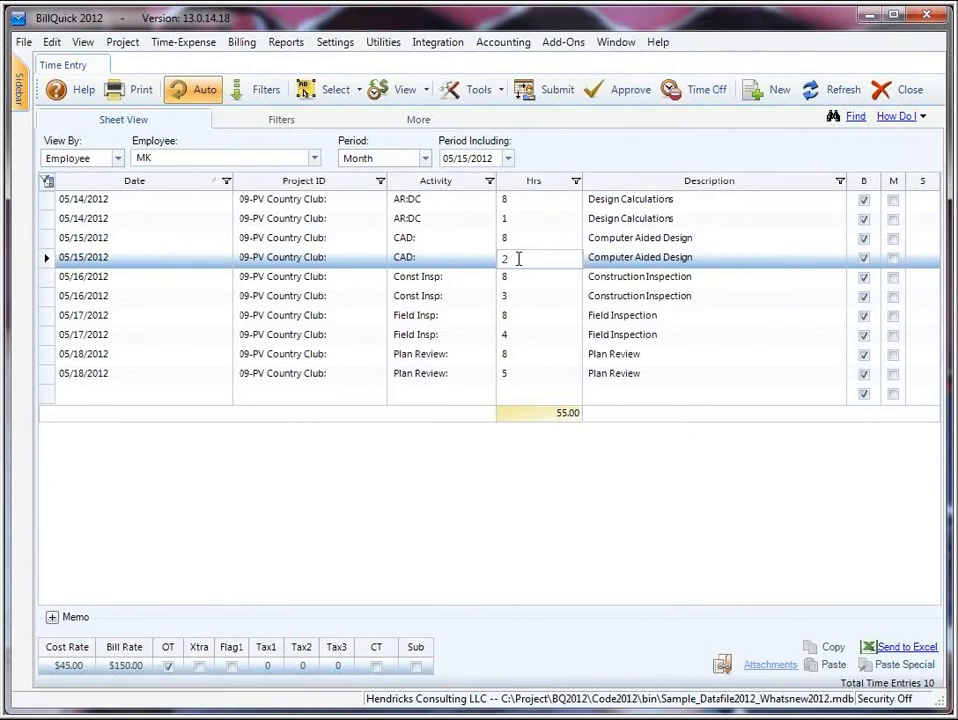
left_click(514, 279)
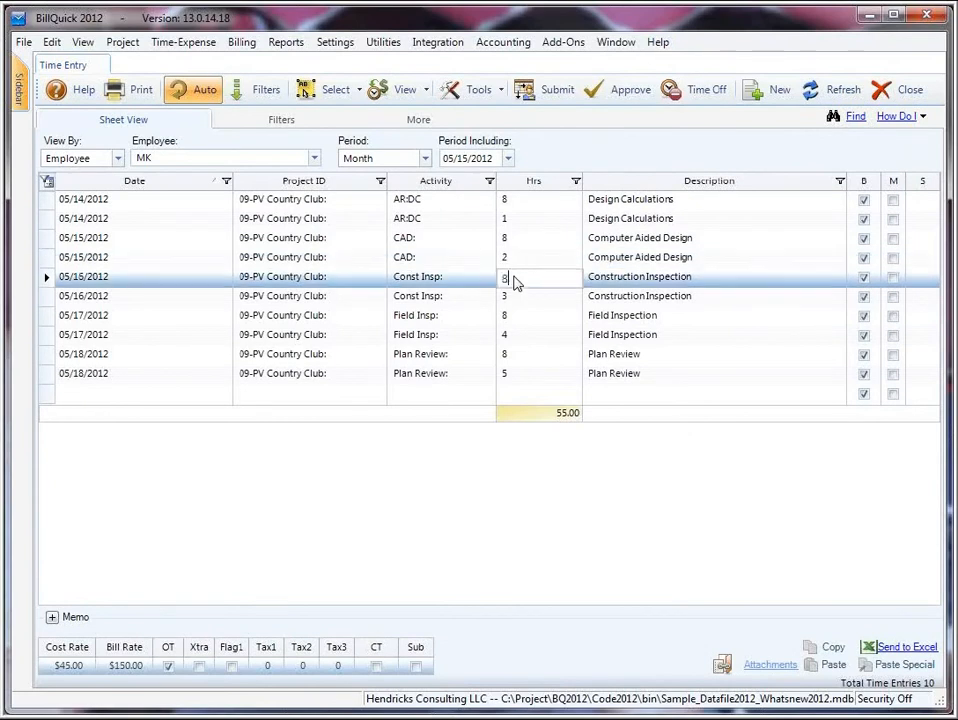
left_click(513, 299)
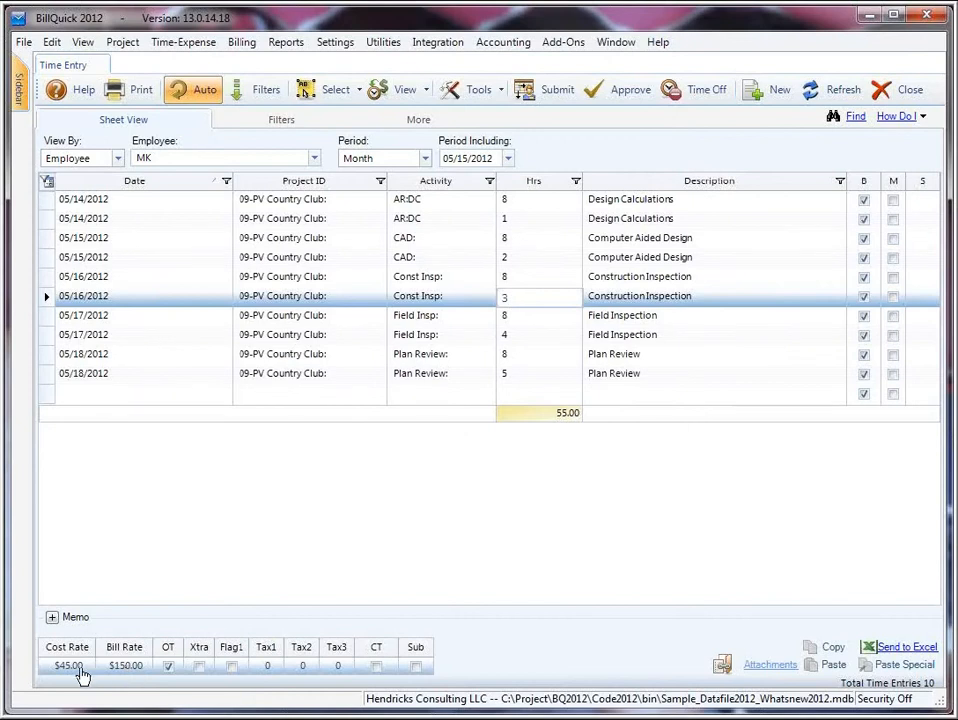
left_click(521, 277)
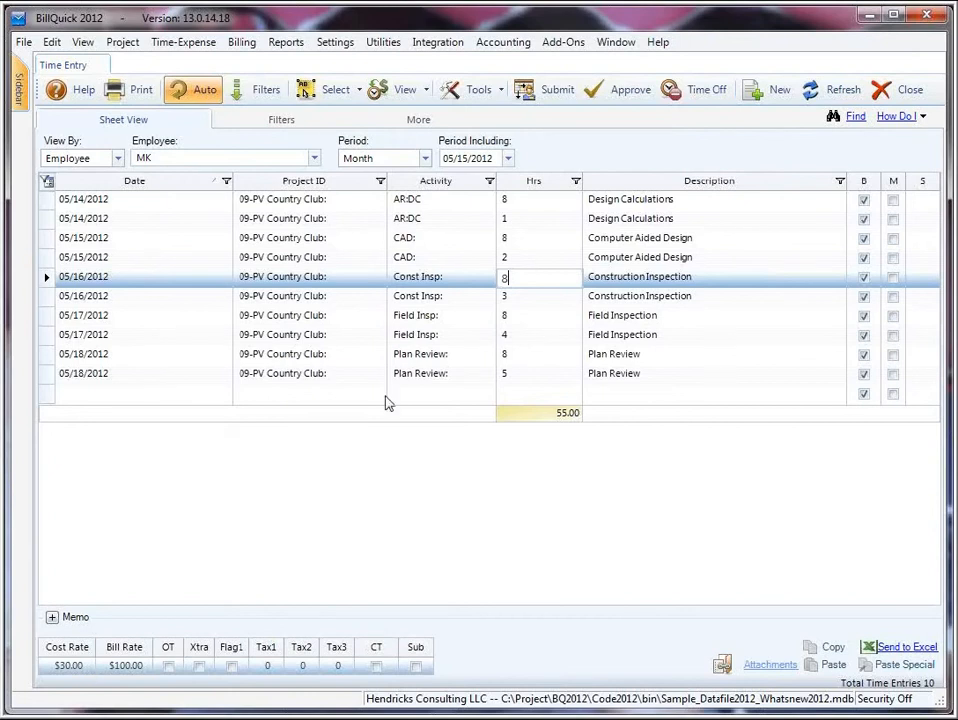
left_click(910, 89)
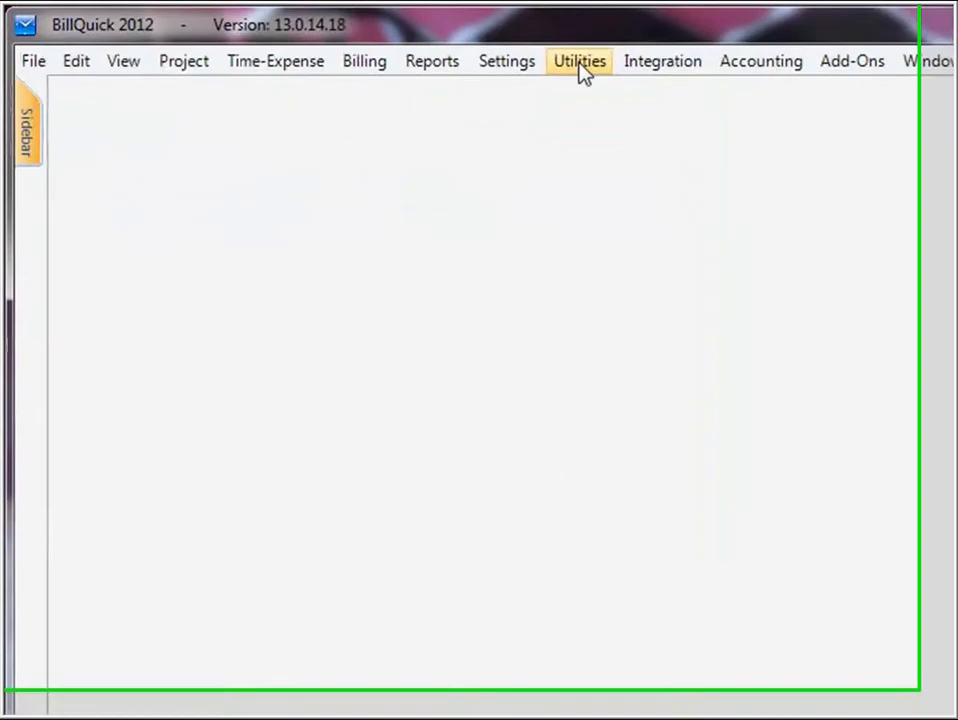
left_click(383, 43)
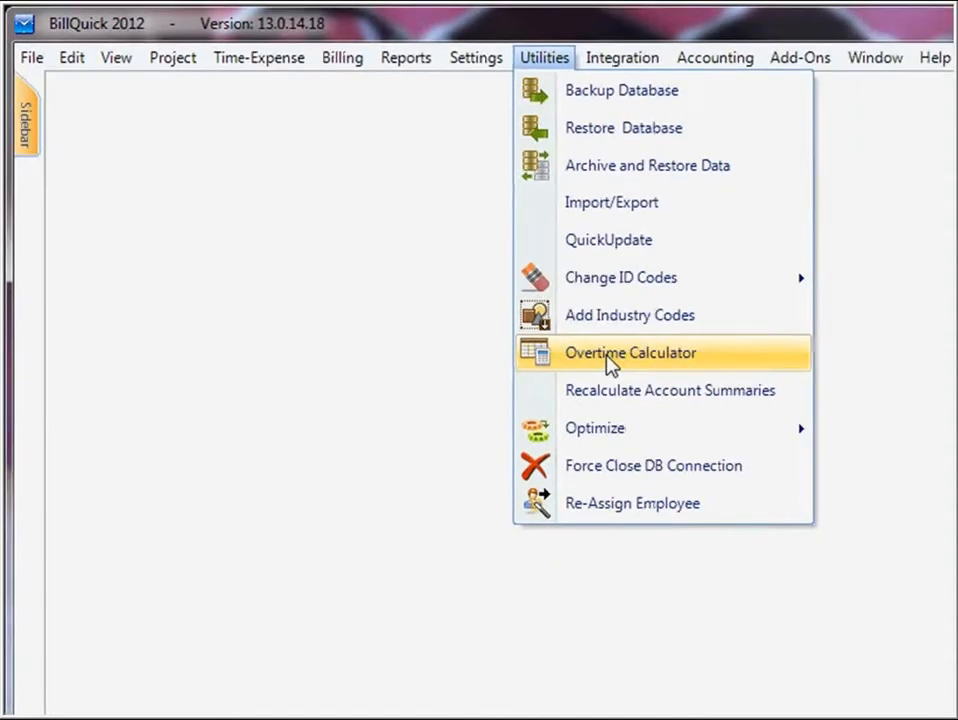
key("Escape")
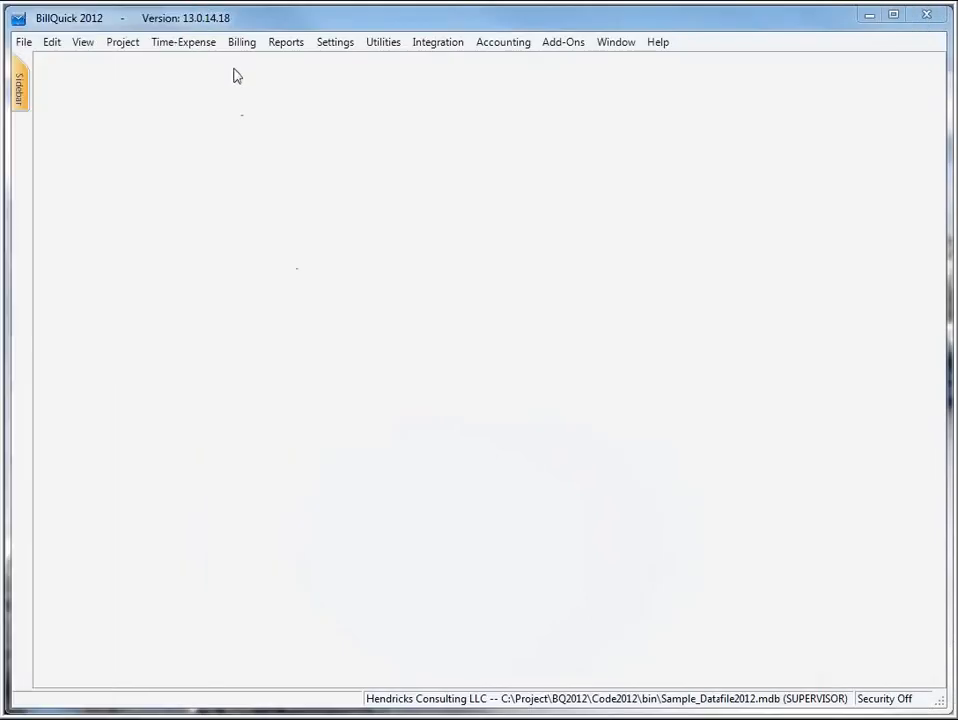
Load the invoices for projects 09-PV Country Club through 10-WW New Systems as of 04/07/2012 in the Collection Center.
left_click(240, 44)
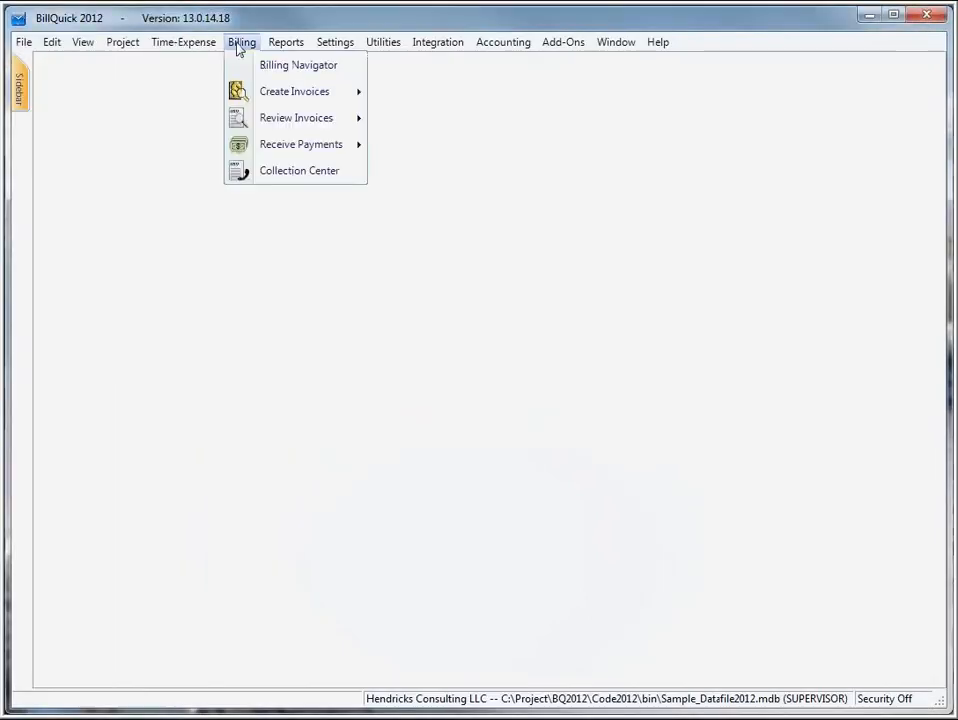
left_click(277, 178)
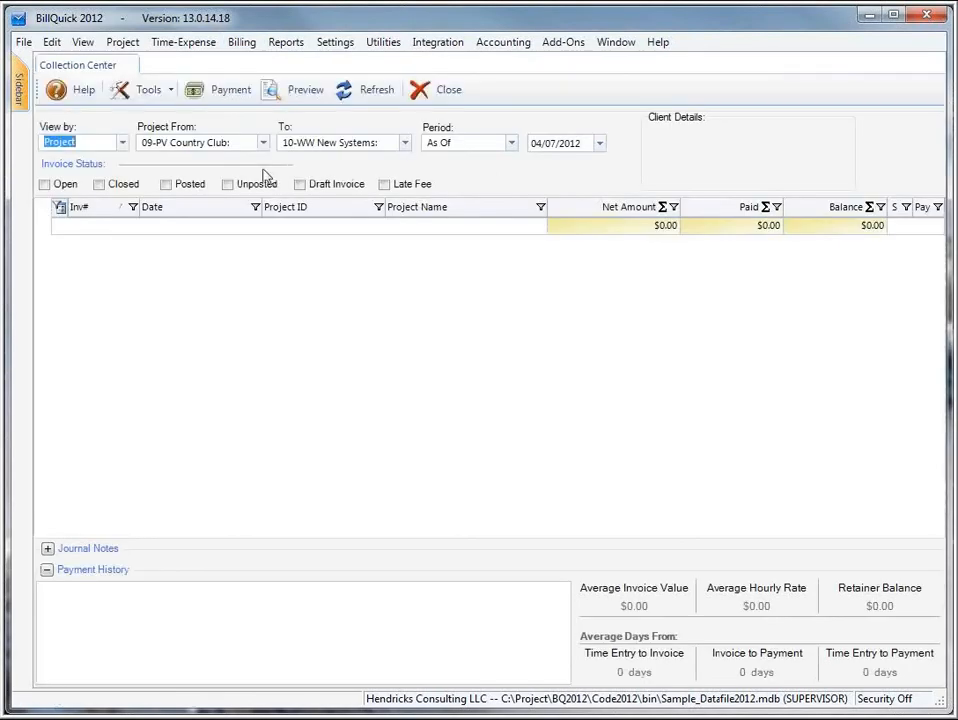
left_click(123, 144)
left_click(125, 145)
left_click(265, 146)
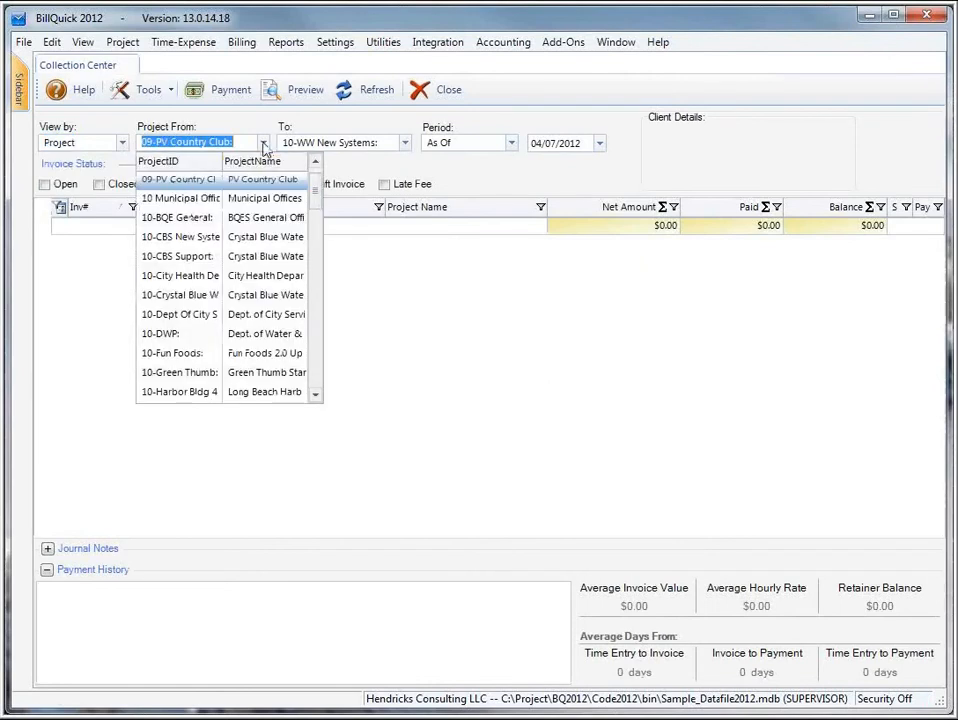
left_click(264, 146)
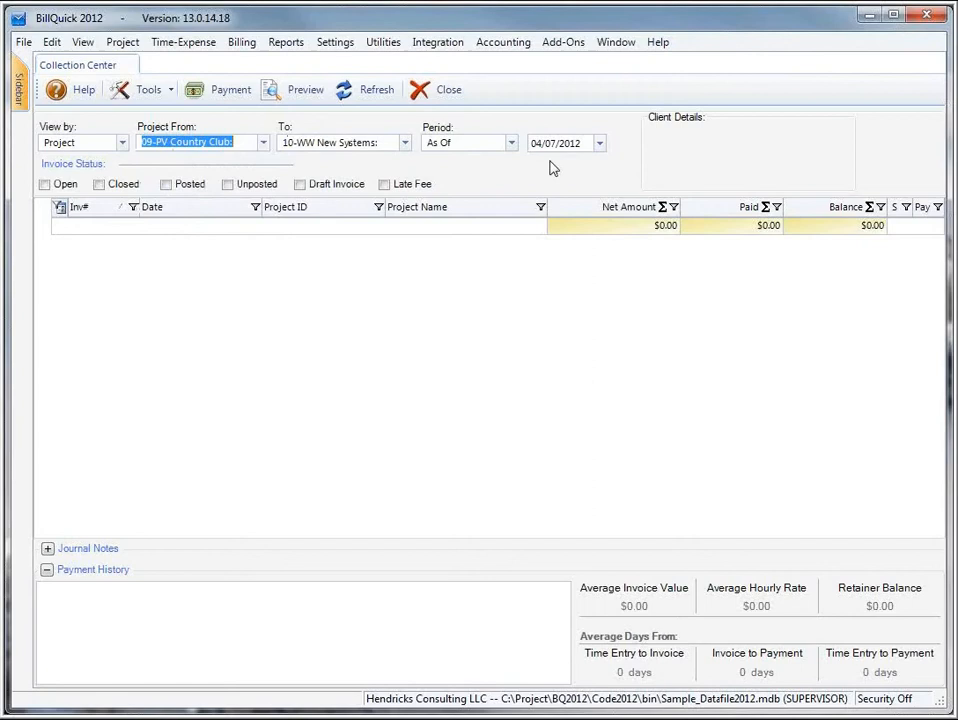
left_click(366, 91)
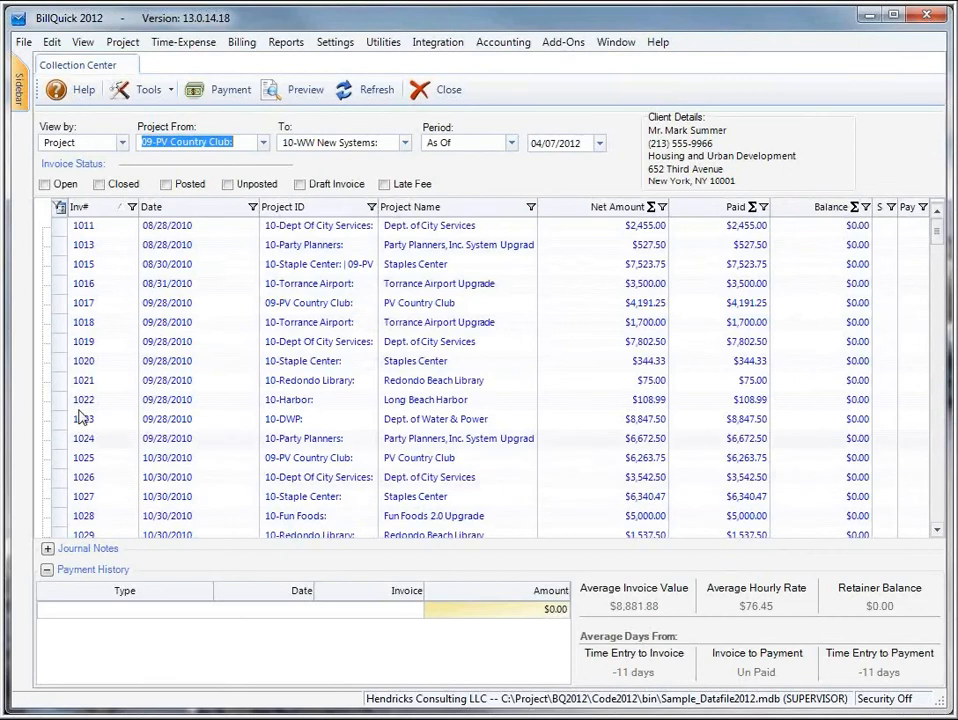
Review the payment history and both journal notes of the 08/30/2010 Staples Center invoice.
left_click(62, 266)
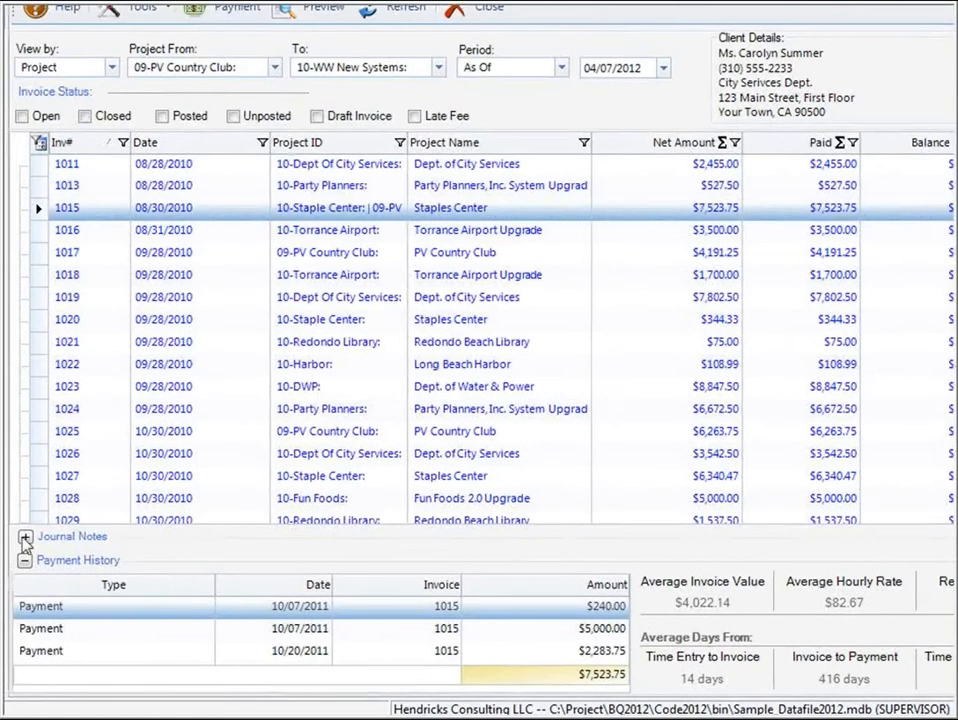
left_click(25, 537)
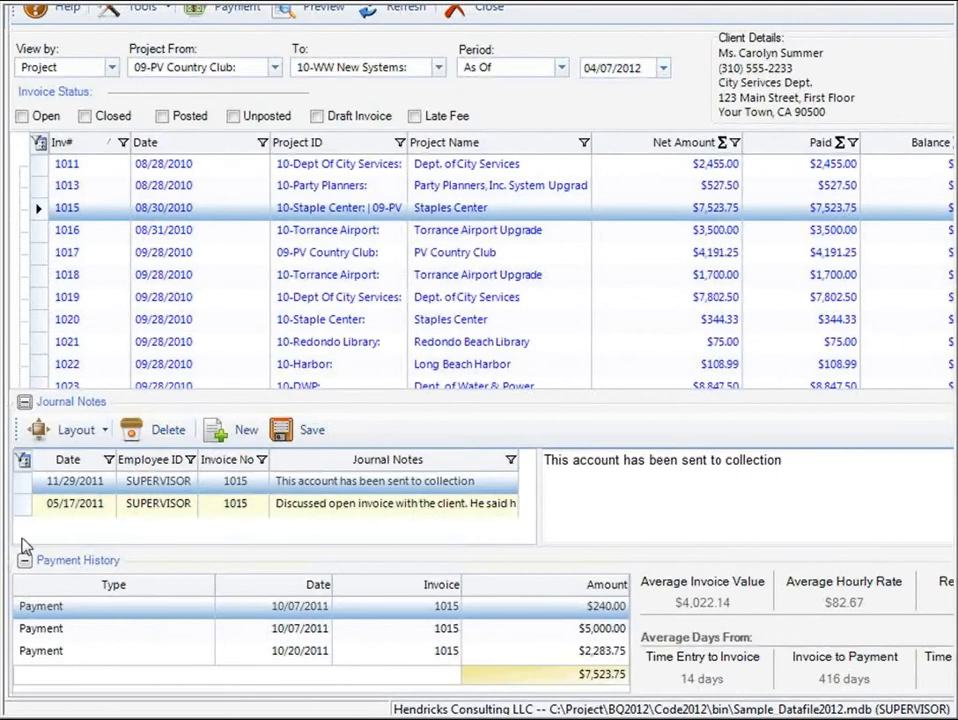
left_click(324, 506)
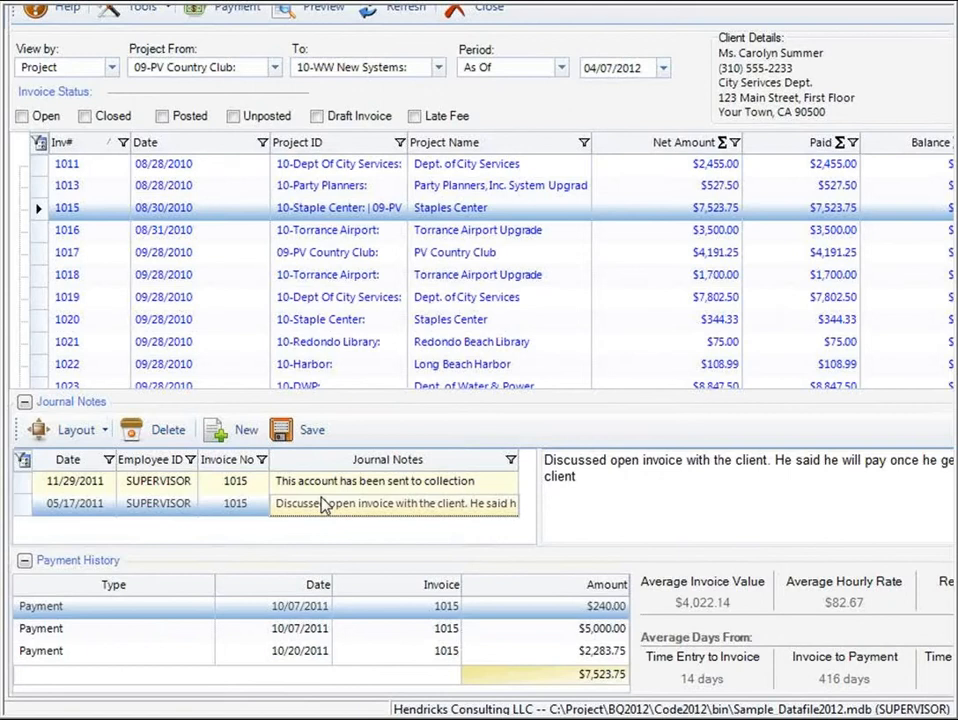
left_click(330, 482)
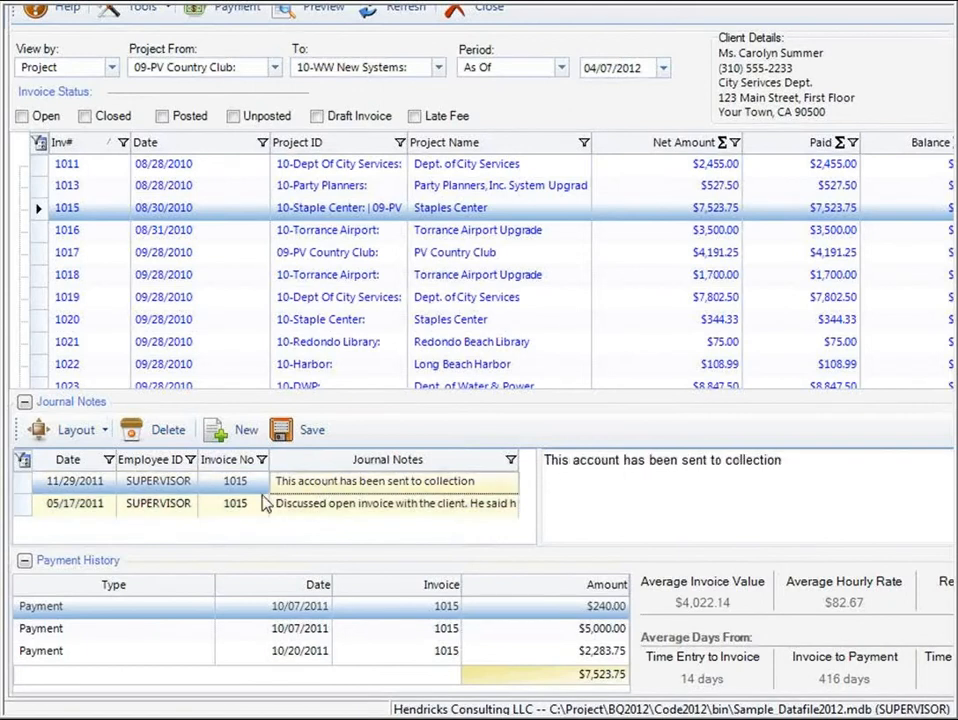
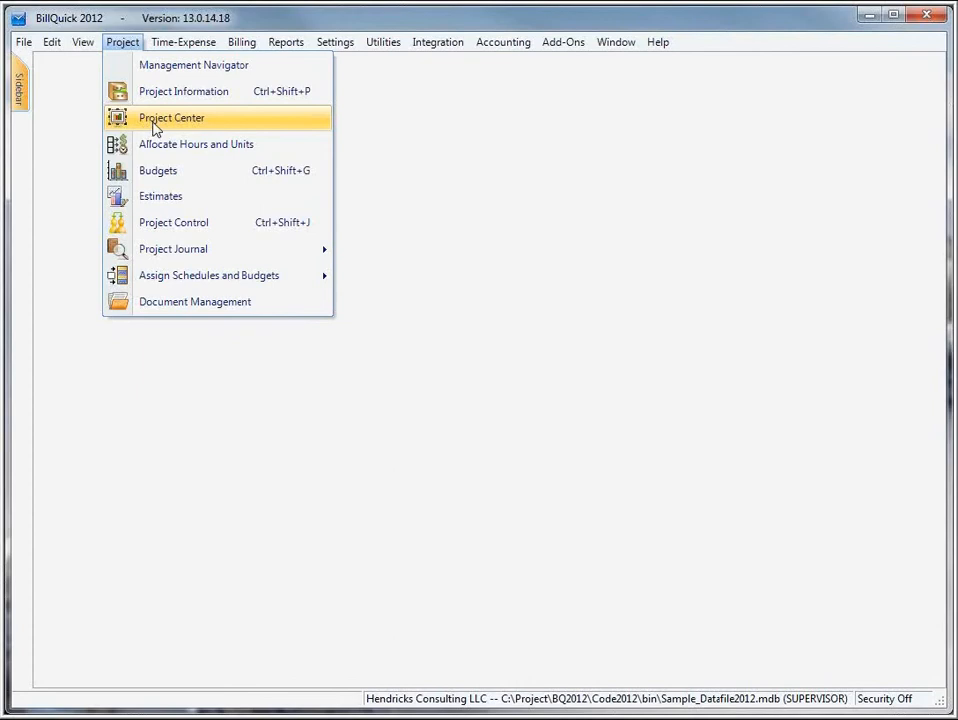
Examine the PV Country Club project's Efficiency and Earned Value charts in the Project Center, expand its Timeline chart to review it, and collapse it.
left_click(155, 125)
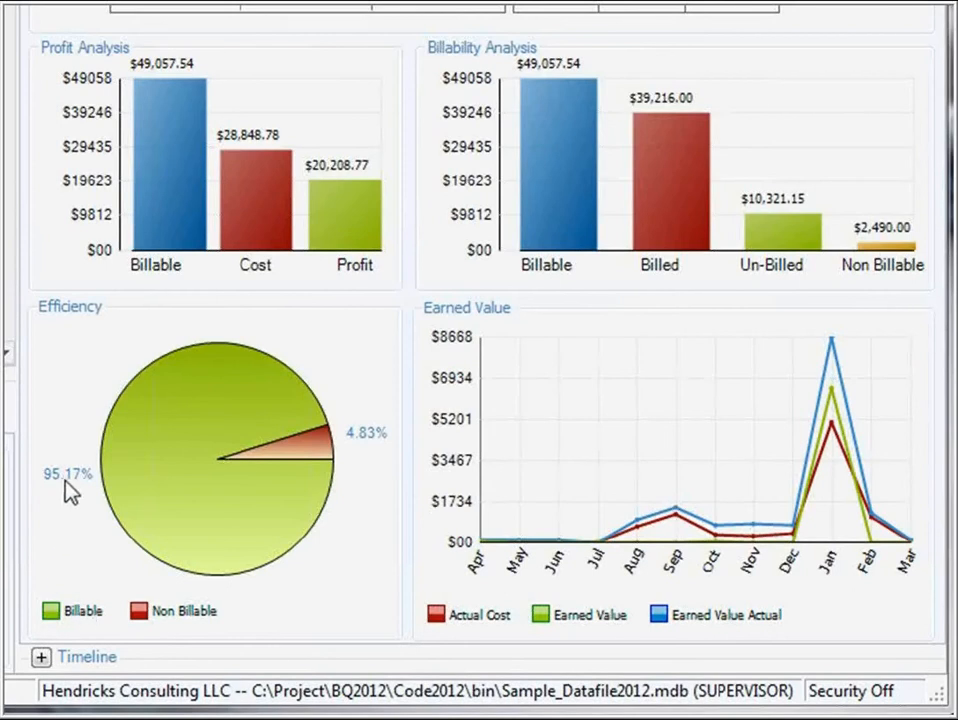
mouse_move(154, 475)
mouse_move(835, 393)
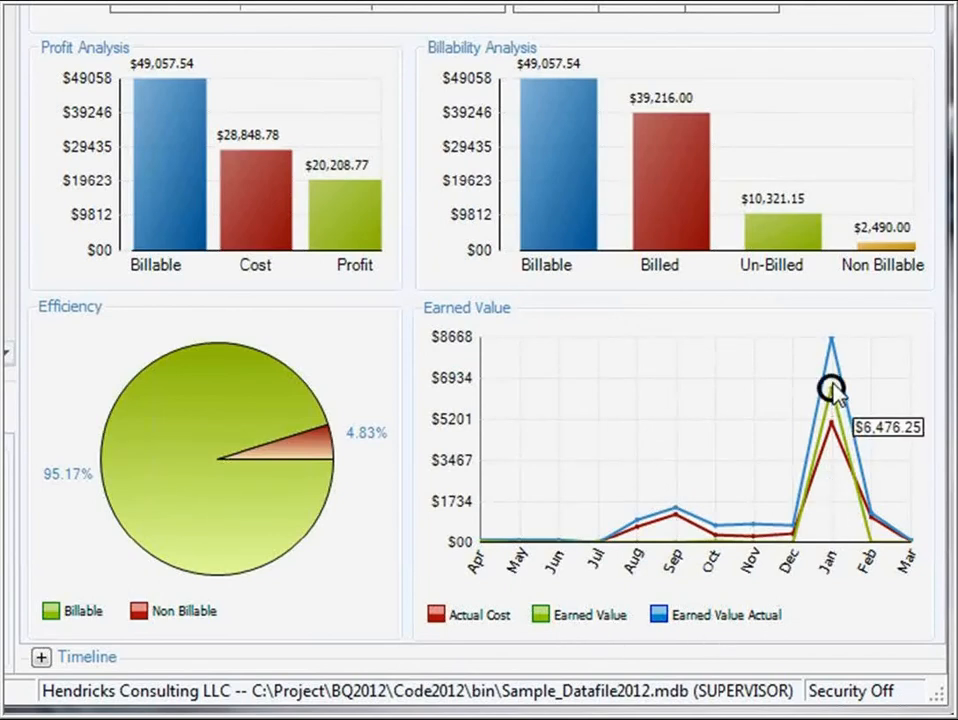
mouse_move(832, 342)
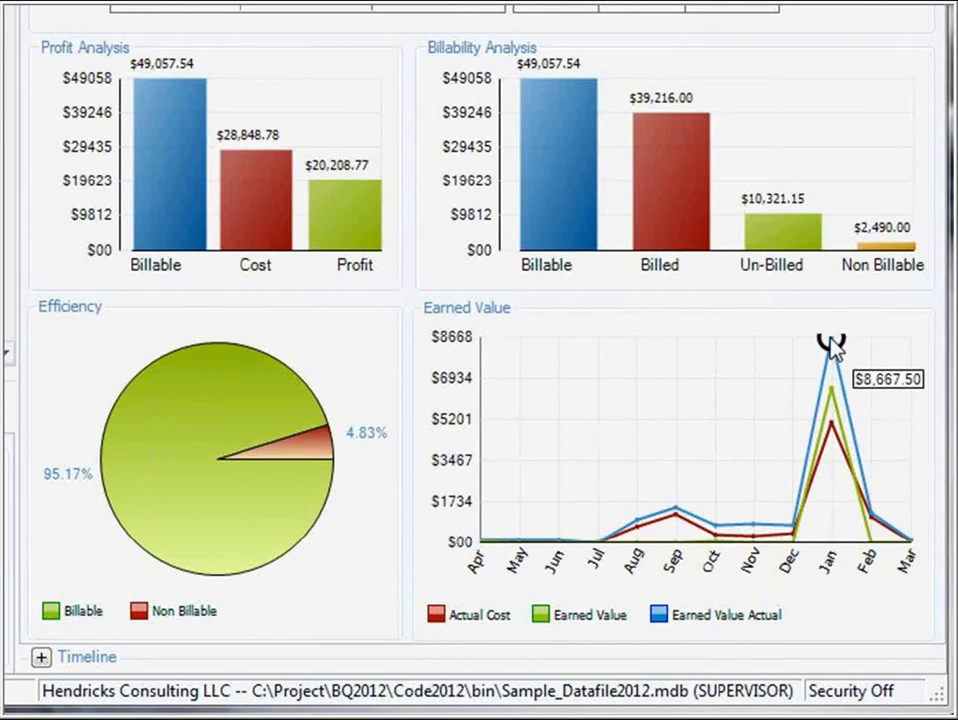
left_click(40, 657)
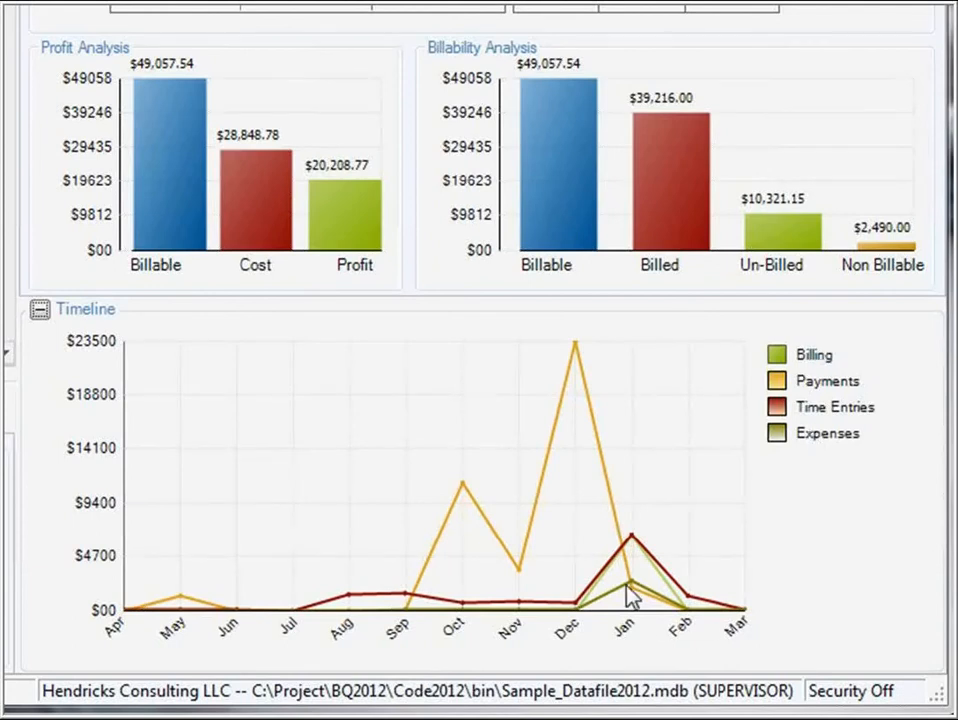
mouse_move(632, 585)
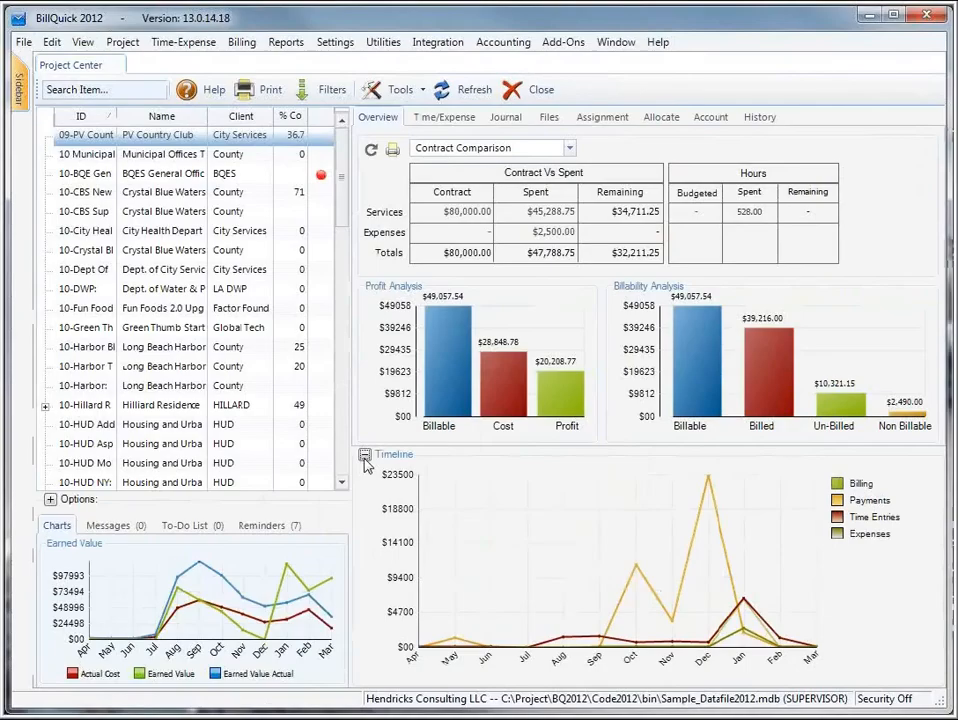
left_click(365, 456)
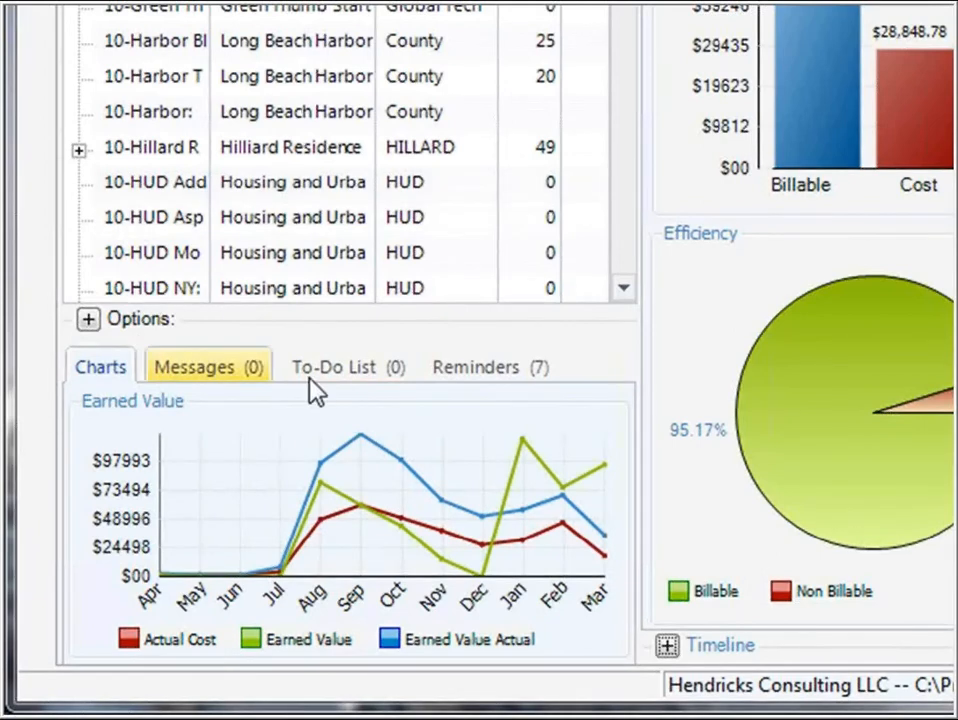
Review the Reminders list, return to the charts, and switch the PV Country Club overview to Budget Comparison.
left_click(460, 372)
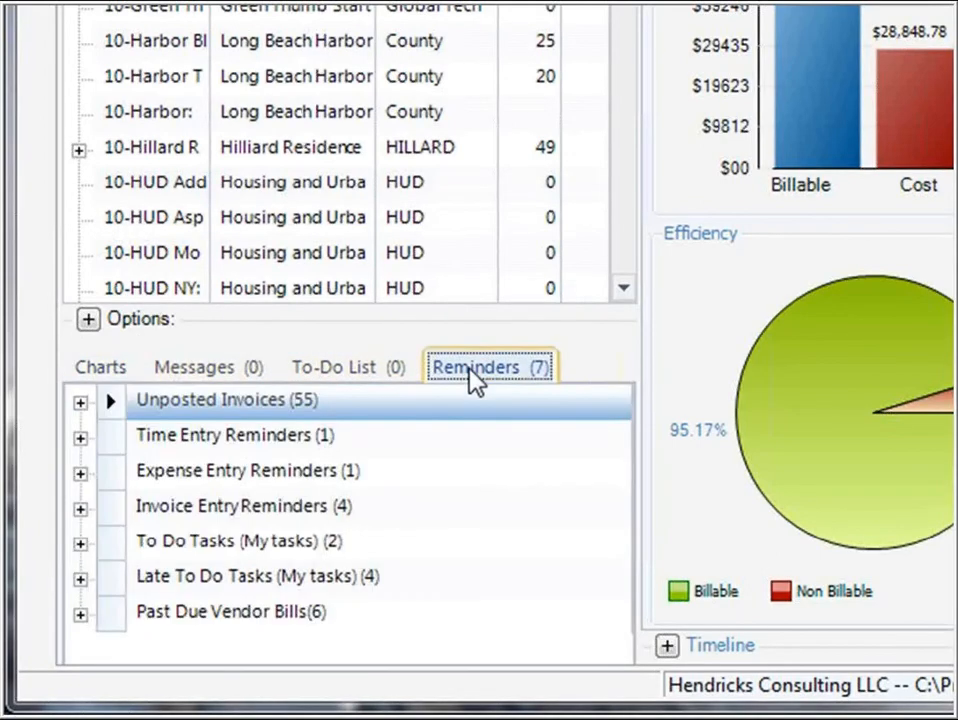
left_click(98, 370)
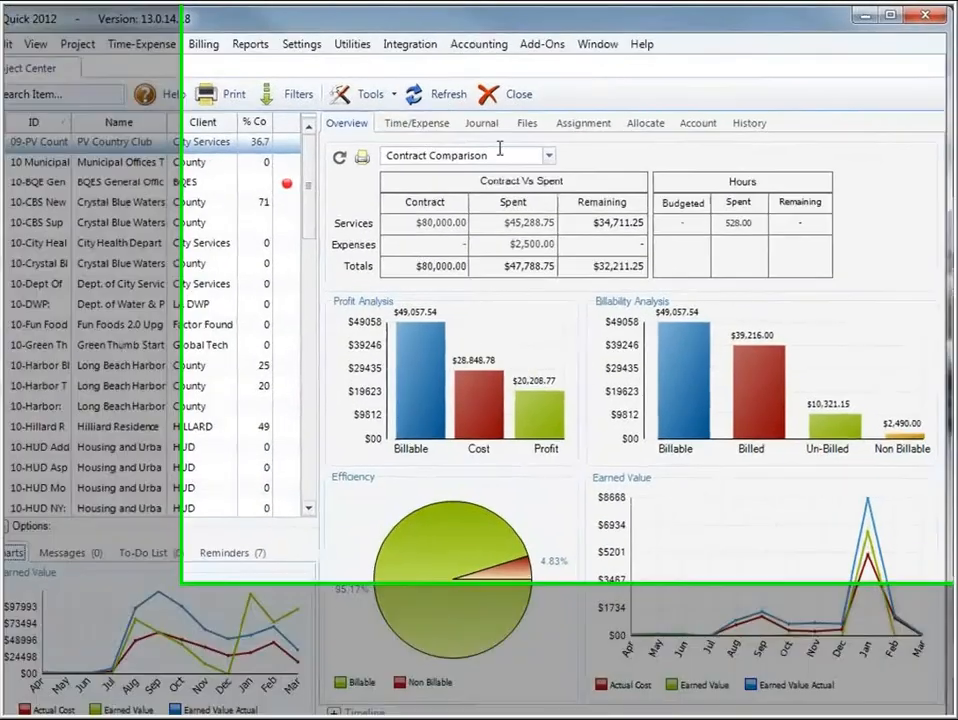
left_click(569, 148)
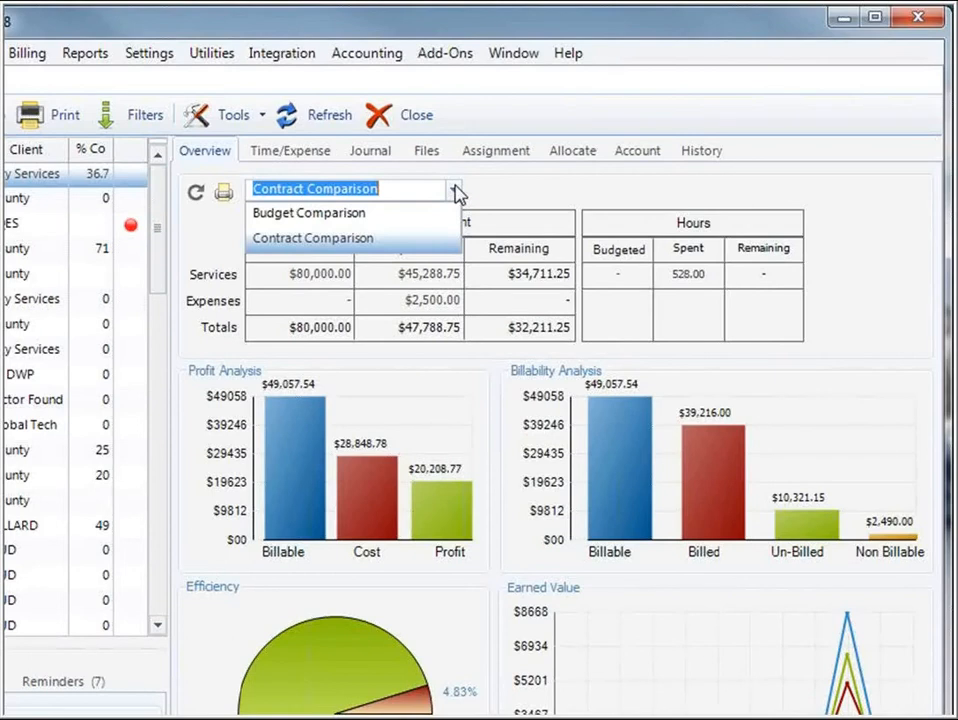
left_click(338, 216)
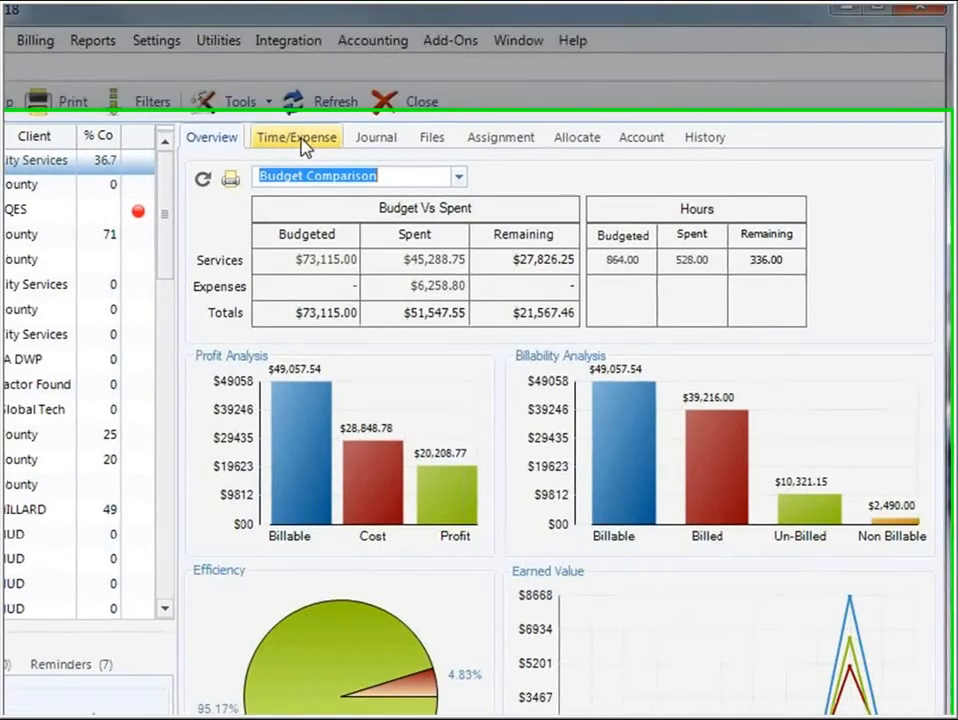
Select the first nine rows of the PV Country Club project's time entries, and review its journal note for this month.
left_click(292, 151)
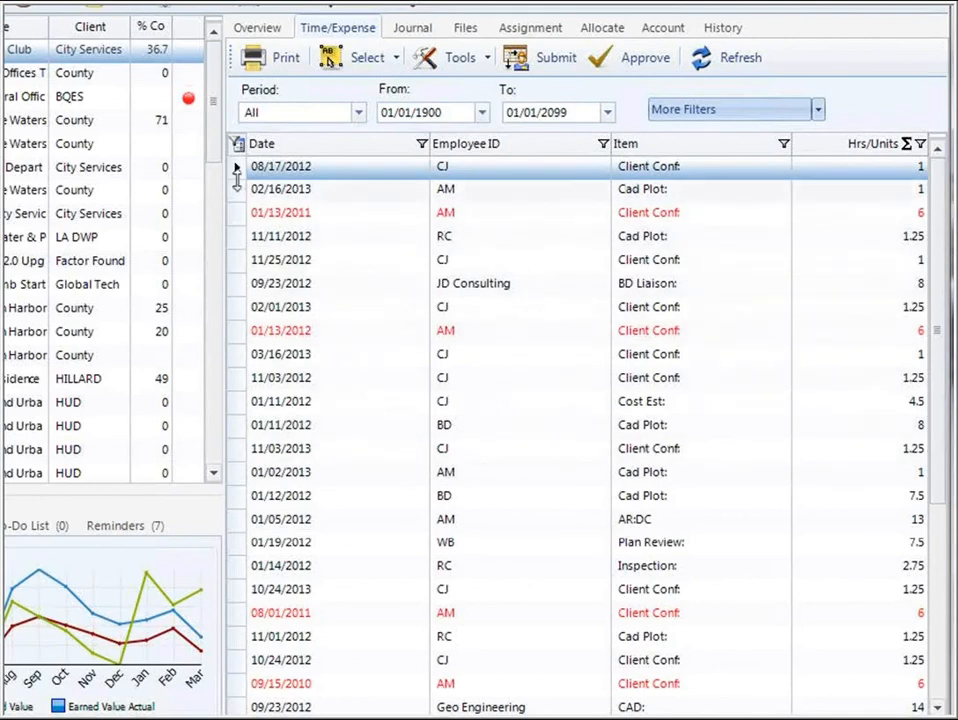
left_click_drag(238, 175, 230, 354)
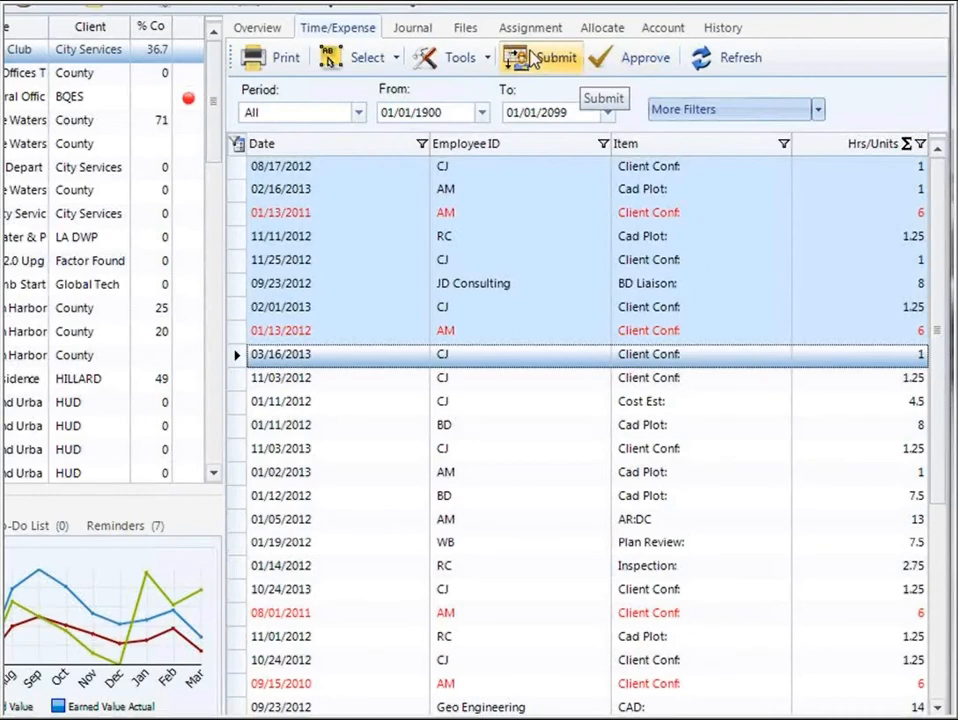
left_click(408, 30)
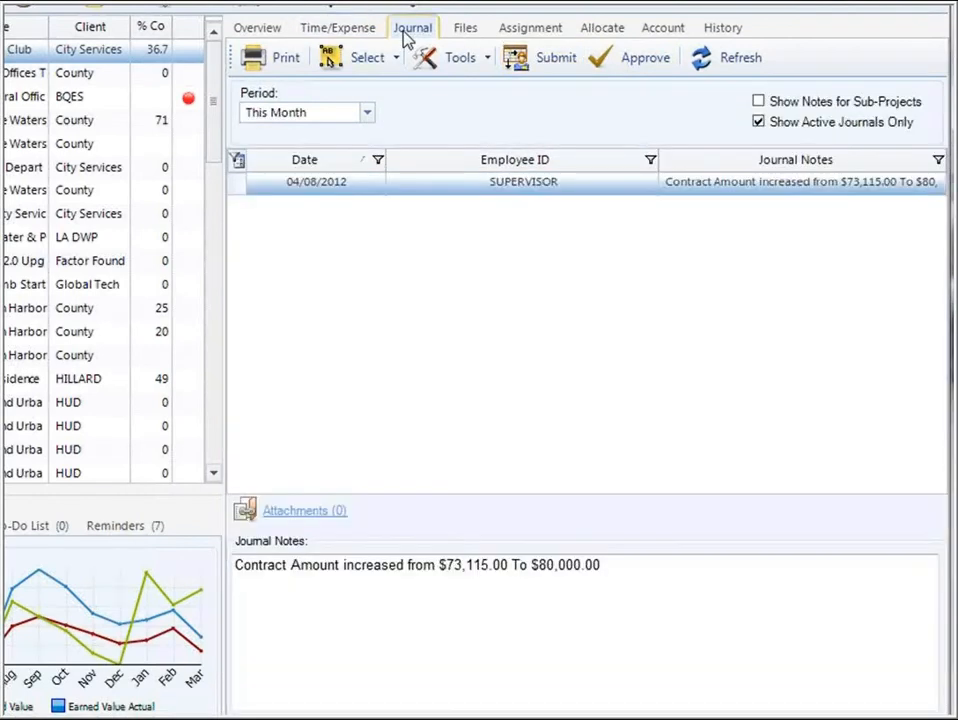
Review the PV Country Club project's assigned employees, its allocated units and dates, and its account summary.
left_click(540, 36)
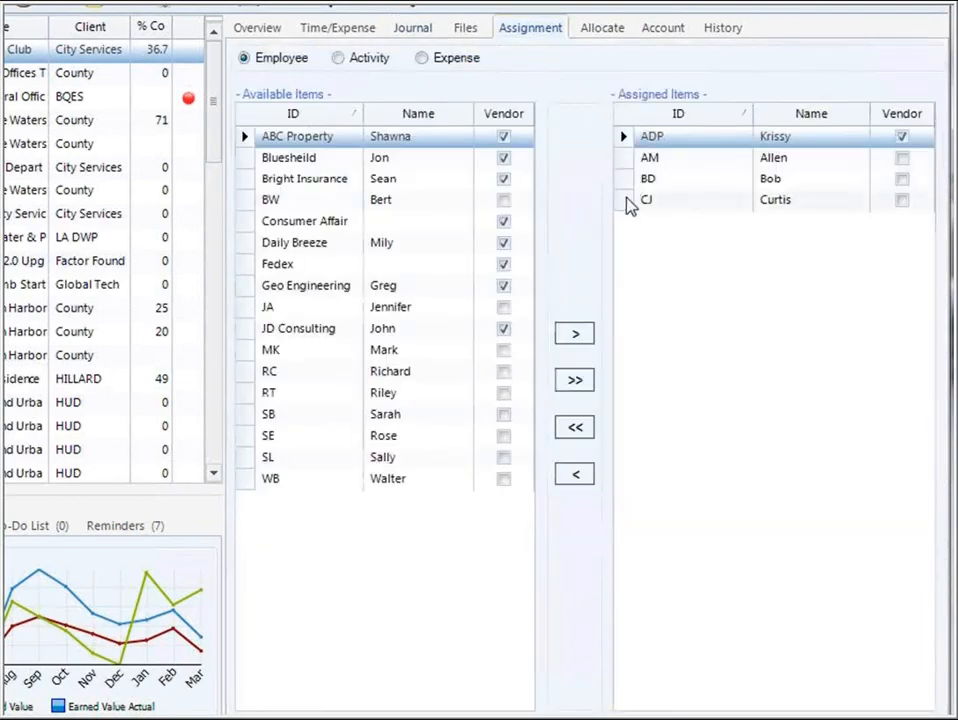
left_click(602, 28)
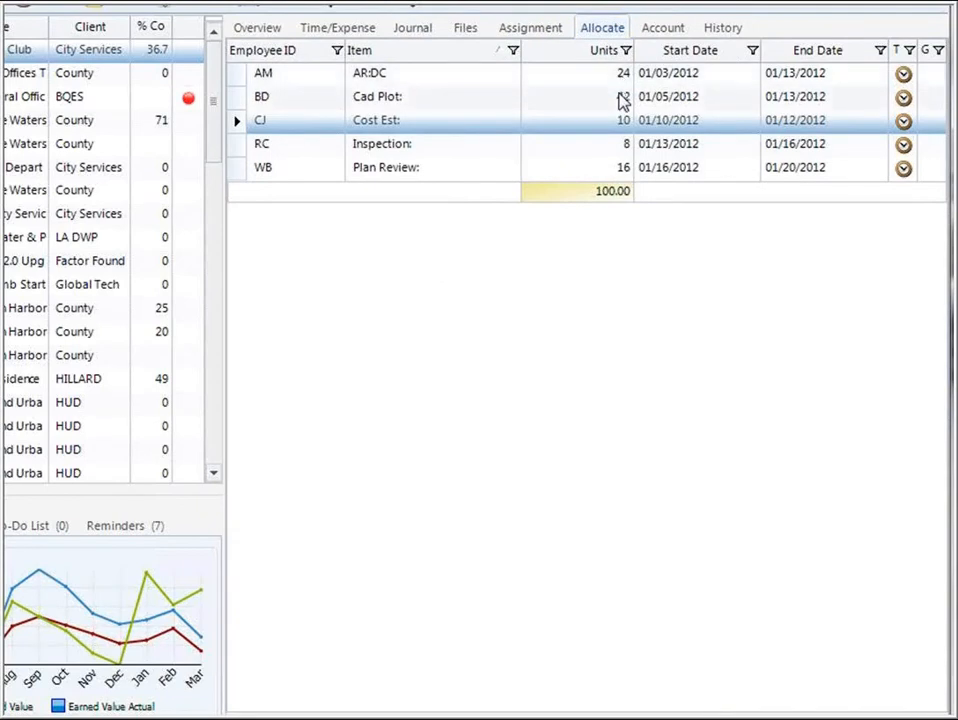
left_click(666, 32)
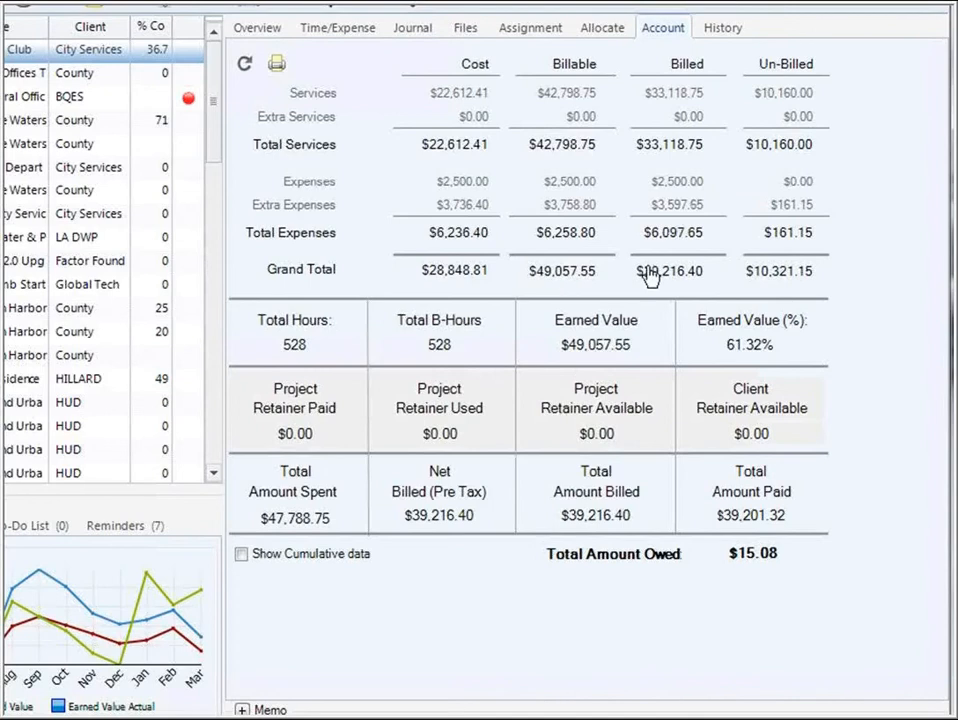
Review the PV Country Club project's invoice and vendor bill history, ending on the invoices.
left_click(727, 28)
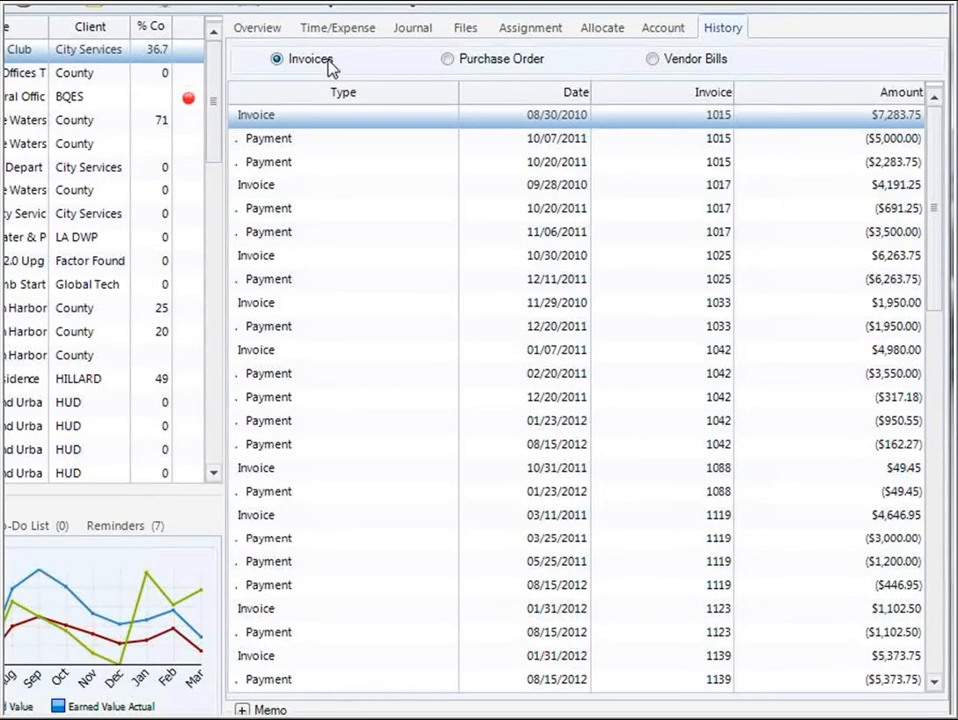
left_click(652, 60)
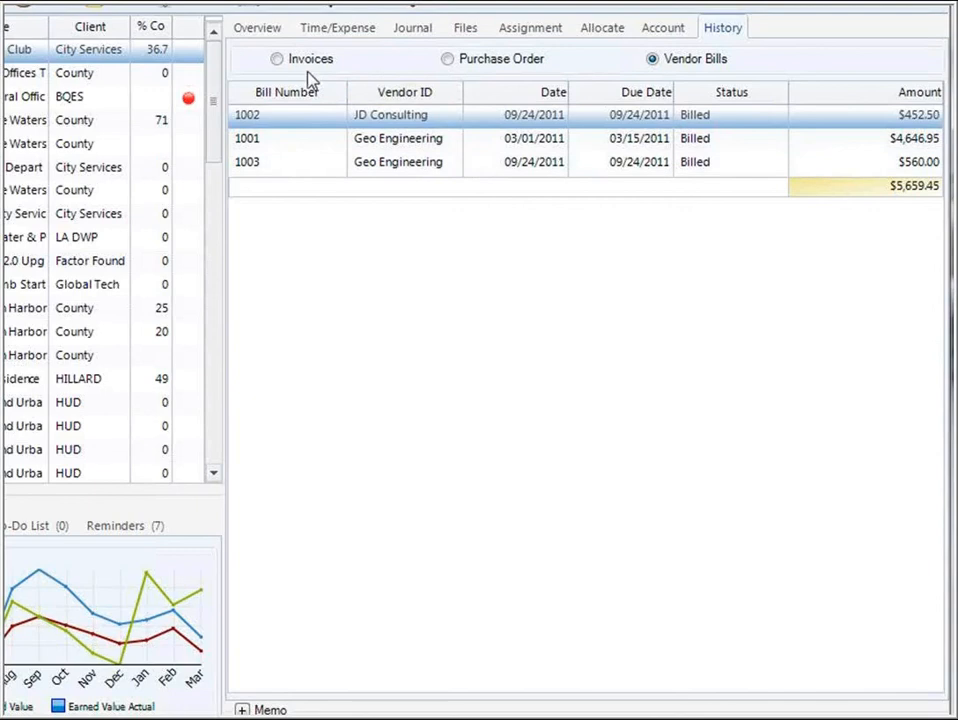
left_click(277, 60)
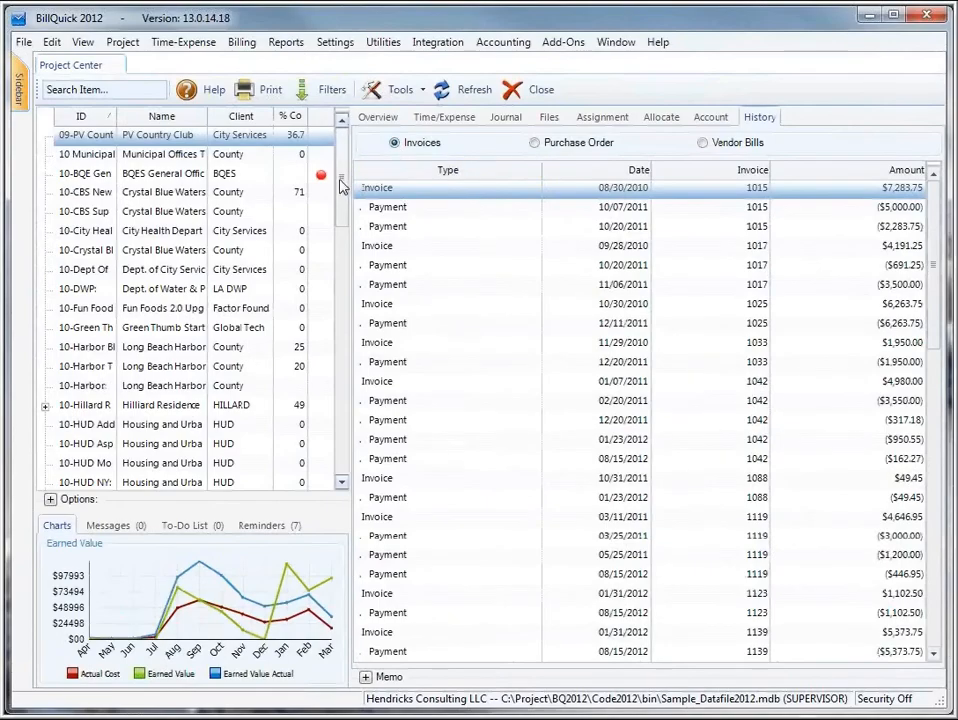
Check the red attention flag of the BQES General Office project and examine its overview charts.
mouse_move(322, 183)
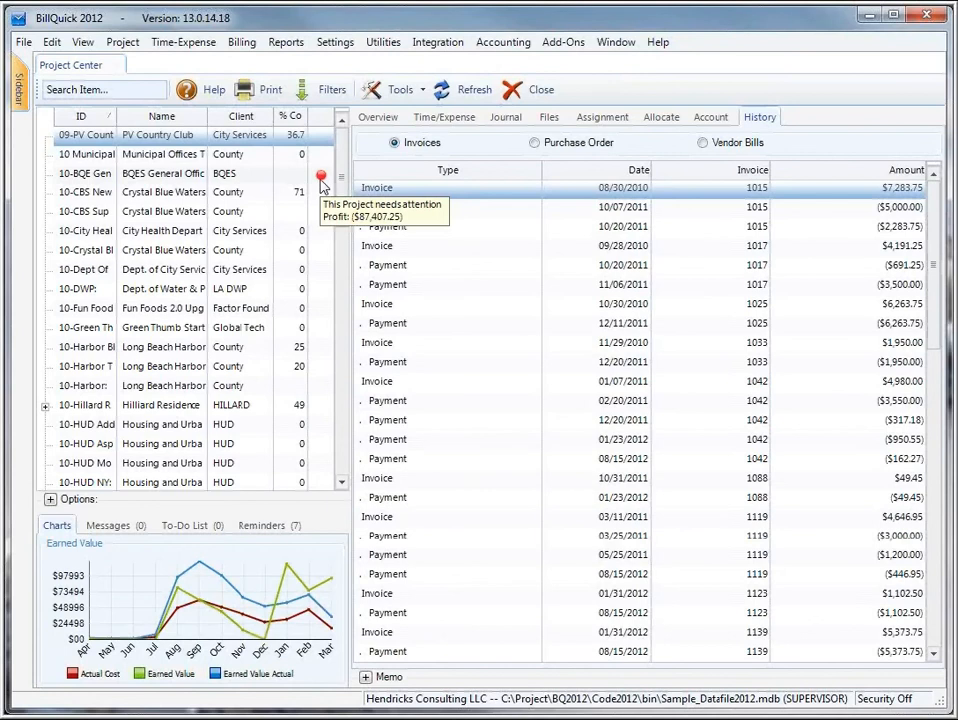
left_click(106, 178)
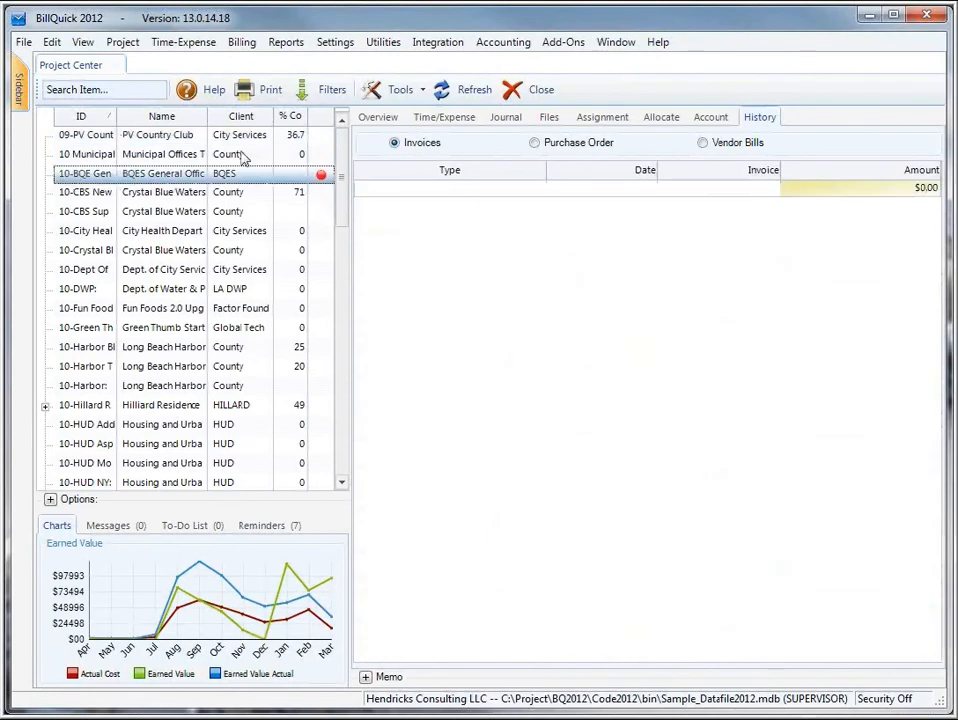
left_click(384, 120)
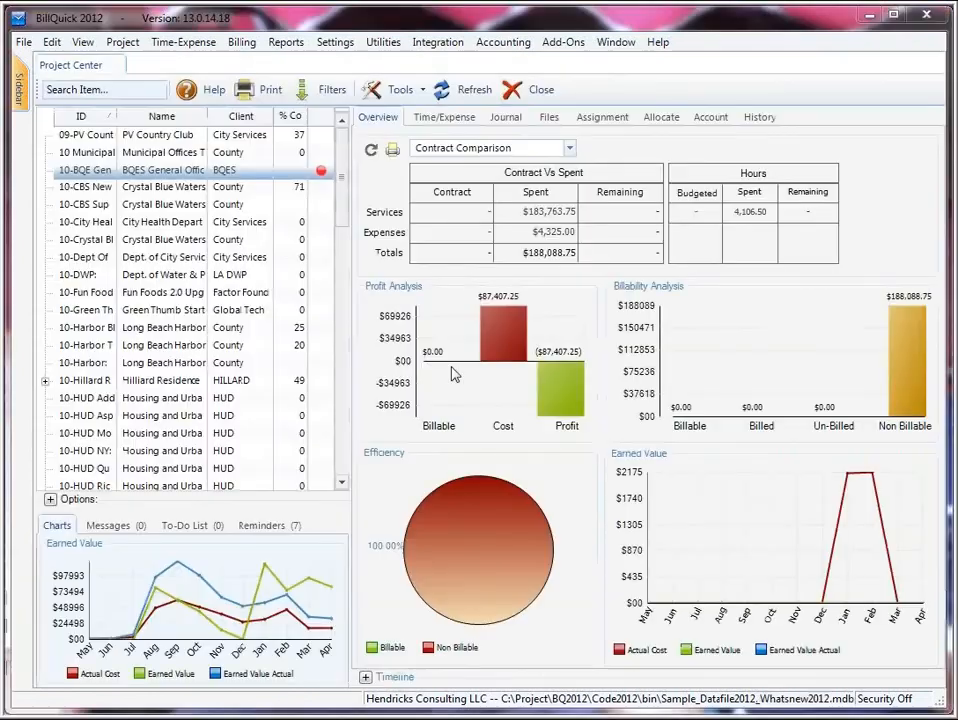
Expand the project list options and filter the projects to manager BD.
left_click(50, 499)
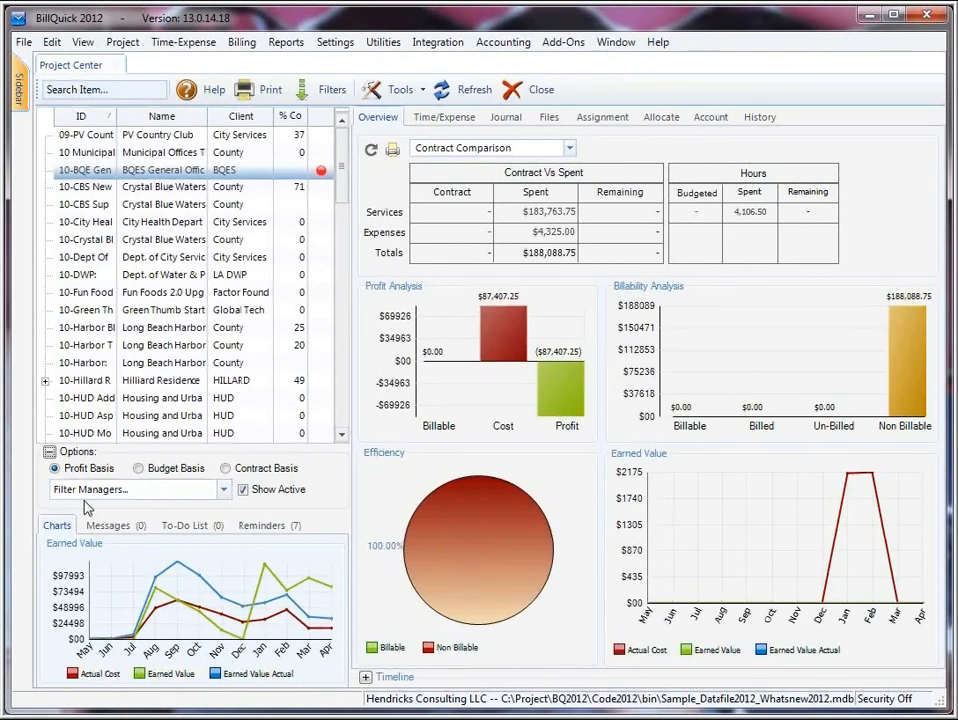
left_click(223, 489)
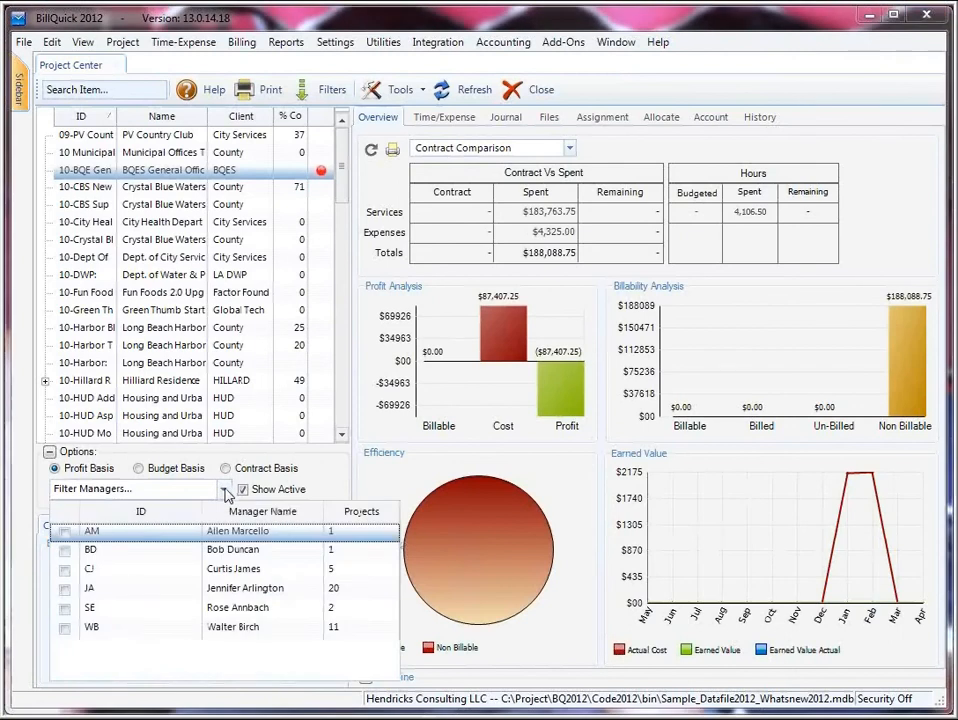
left_click(64, 550)
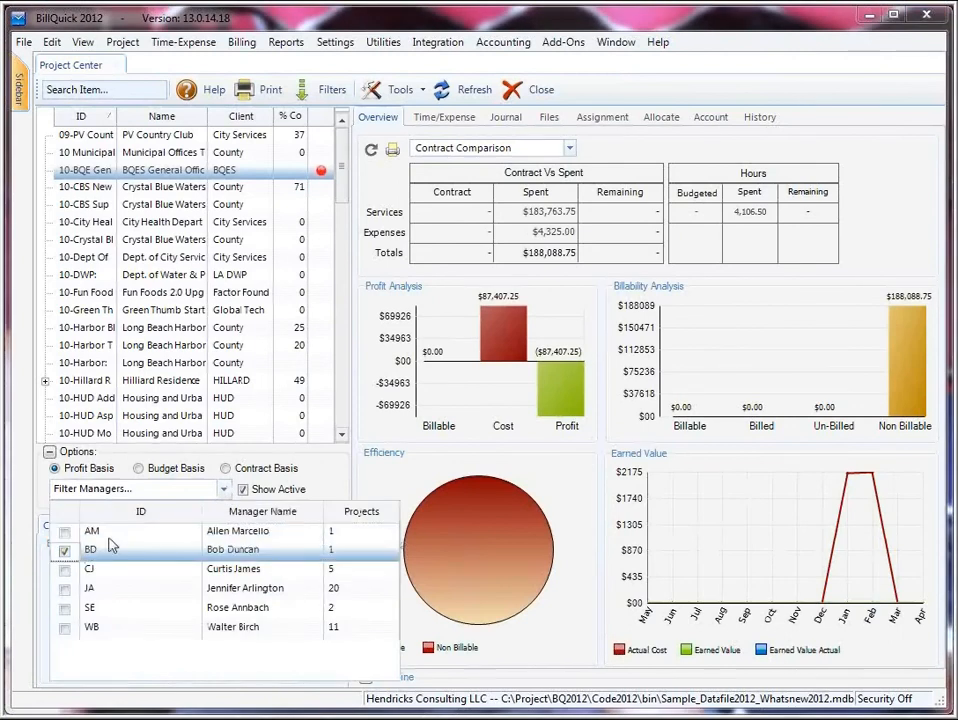
left_click(223, 489)
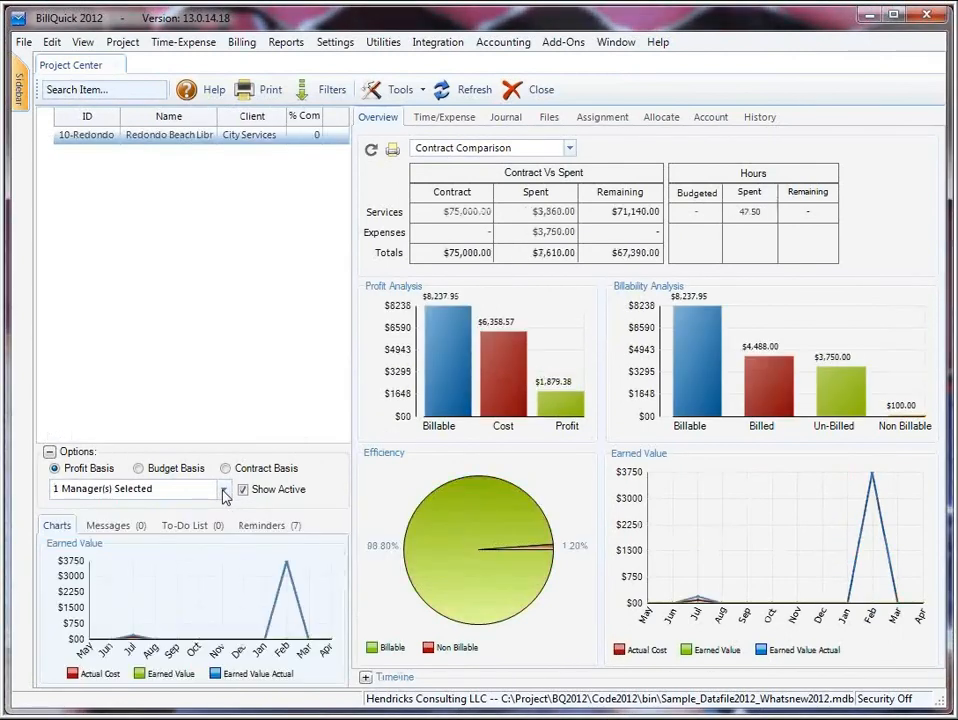
Add managers JA and CJ to the project list's manager filter.
left_click(224, 490)
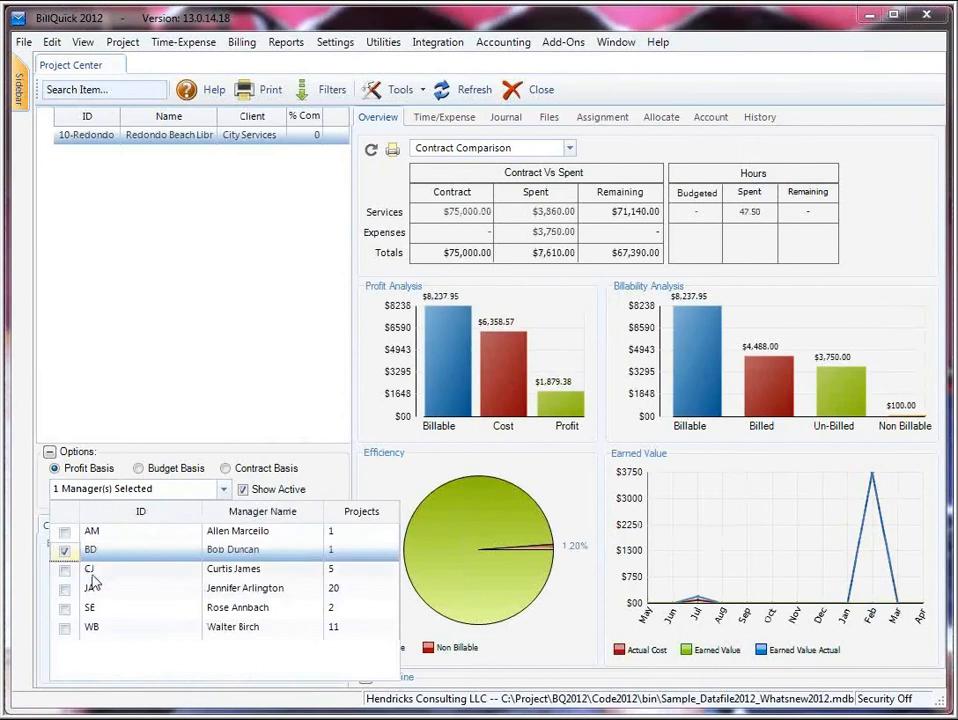
left_click(64, 589)
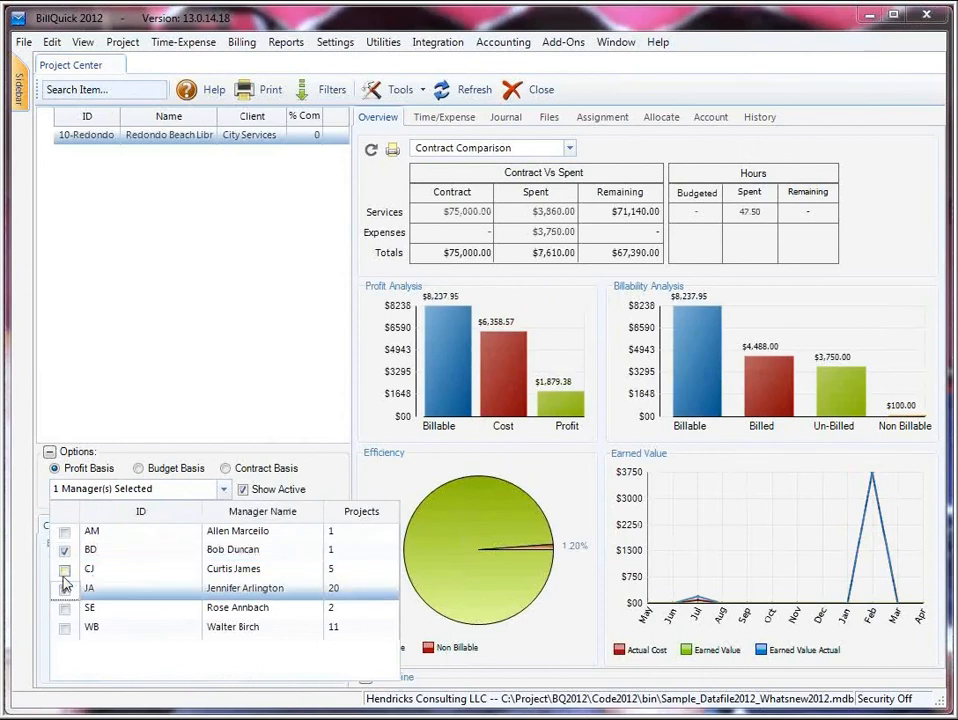
left_click(64, 569)
left_click(224, 489)
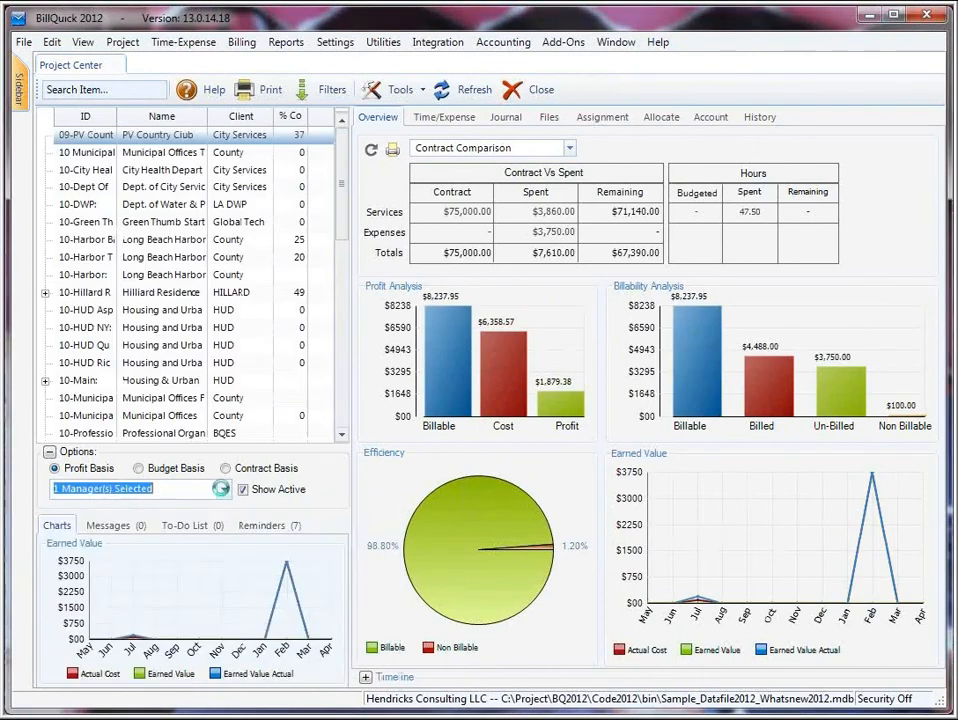
Clear managers CJ, JA and BD from the project list's manager filter.
left_click(222, 490)
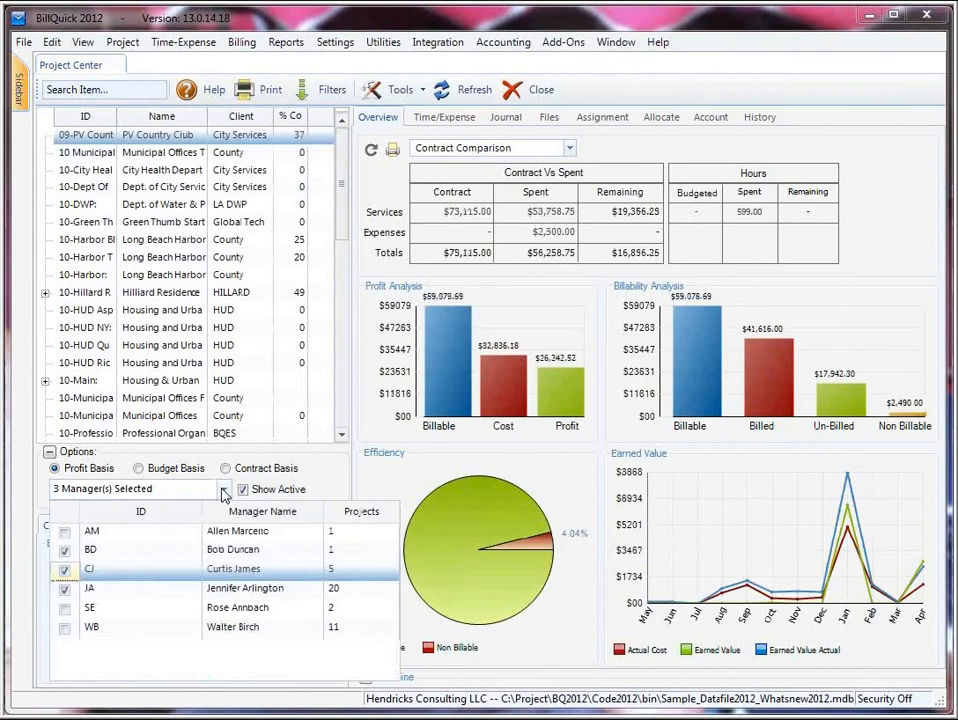
left_click(64, 569)
left_click(64, 589)
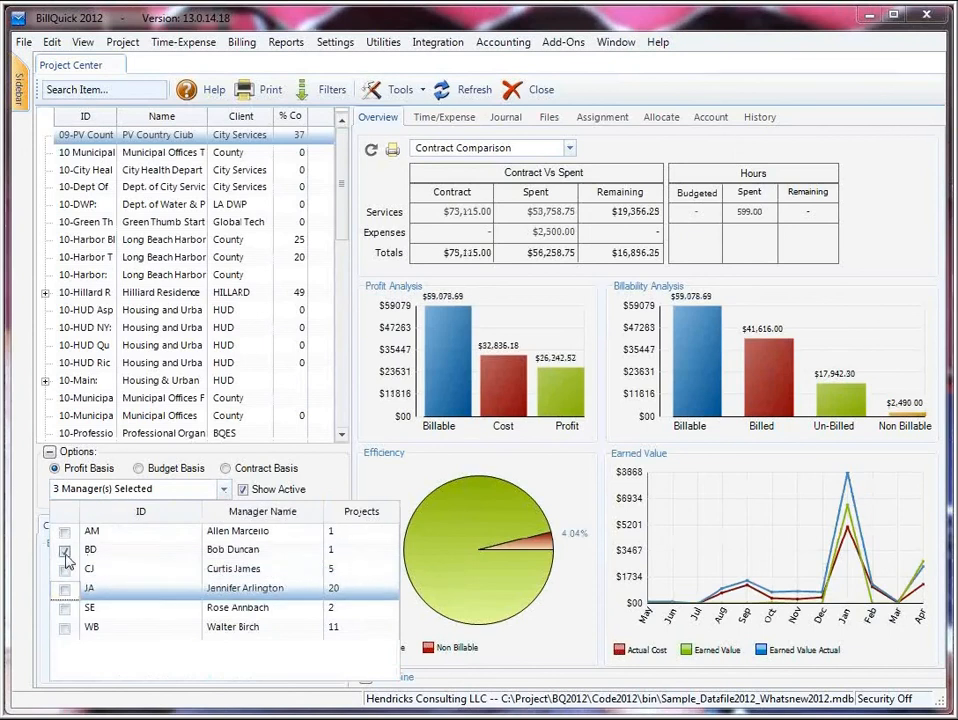
left_click(222, 489)
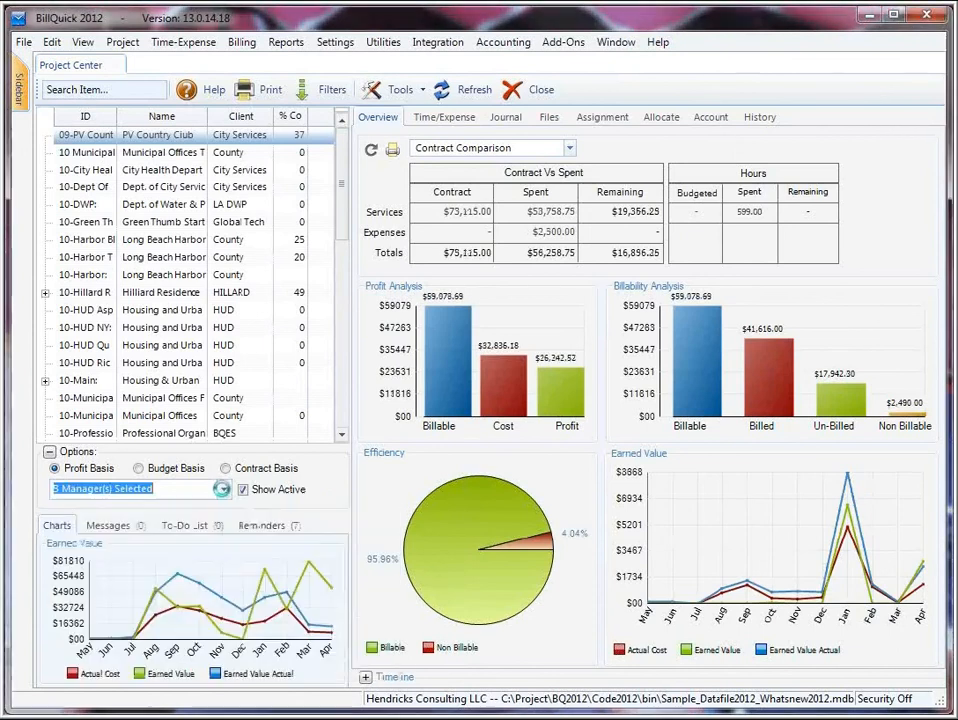
Compare the project flags on Profit, Budget and Contract Basis, leave Contract Basis selected, and close the Project Center.
left_click(227, 469)
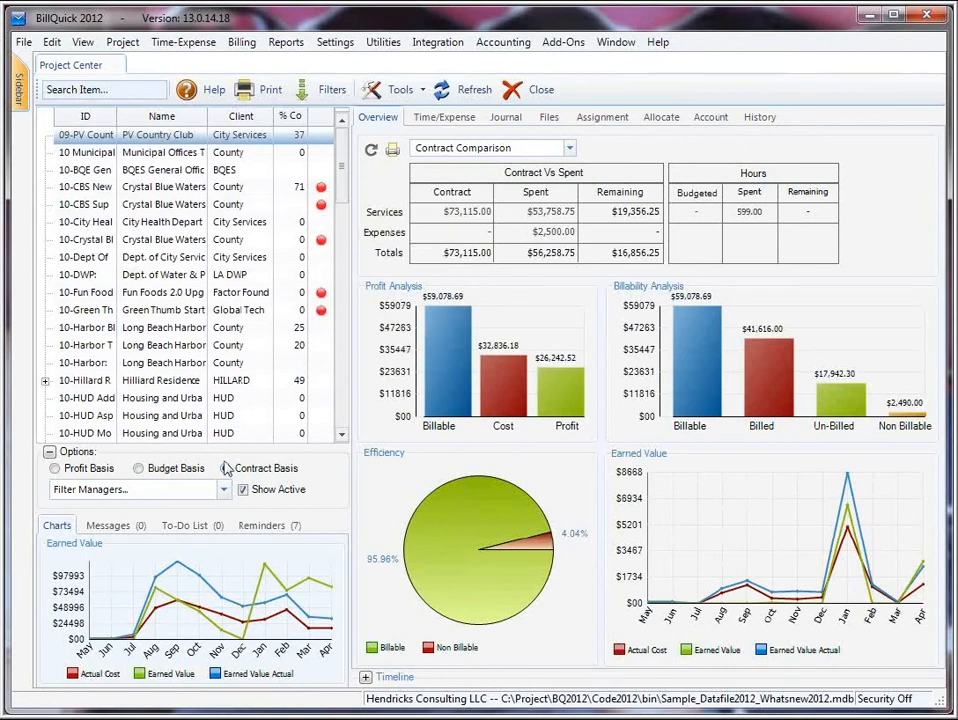
left_click(55, 468)
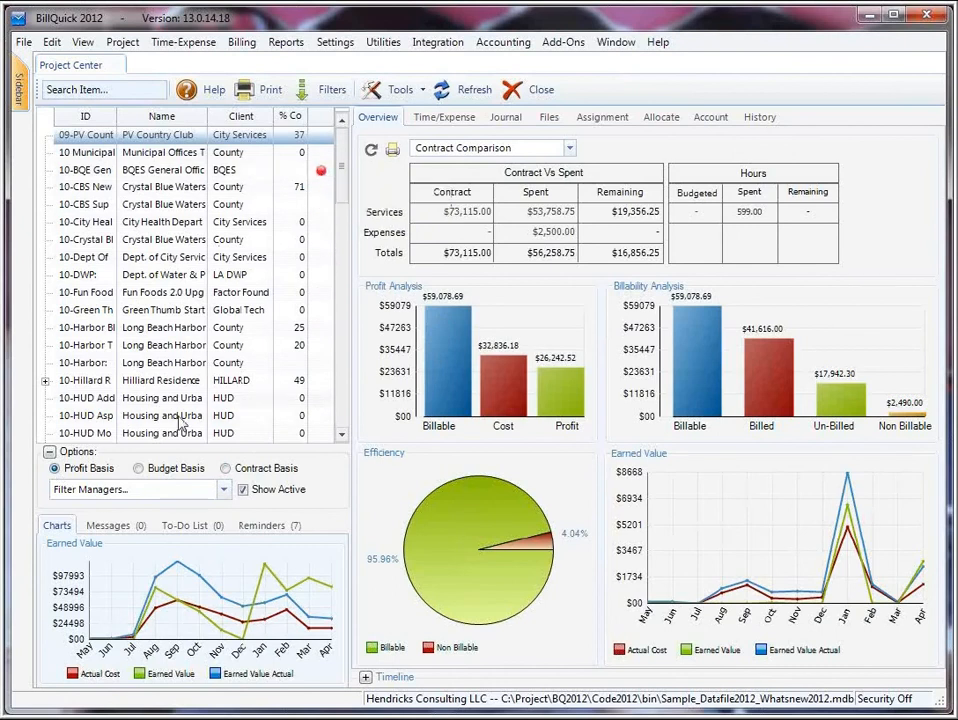
left_click(139, 468)
left_click(226, 469)
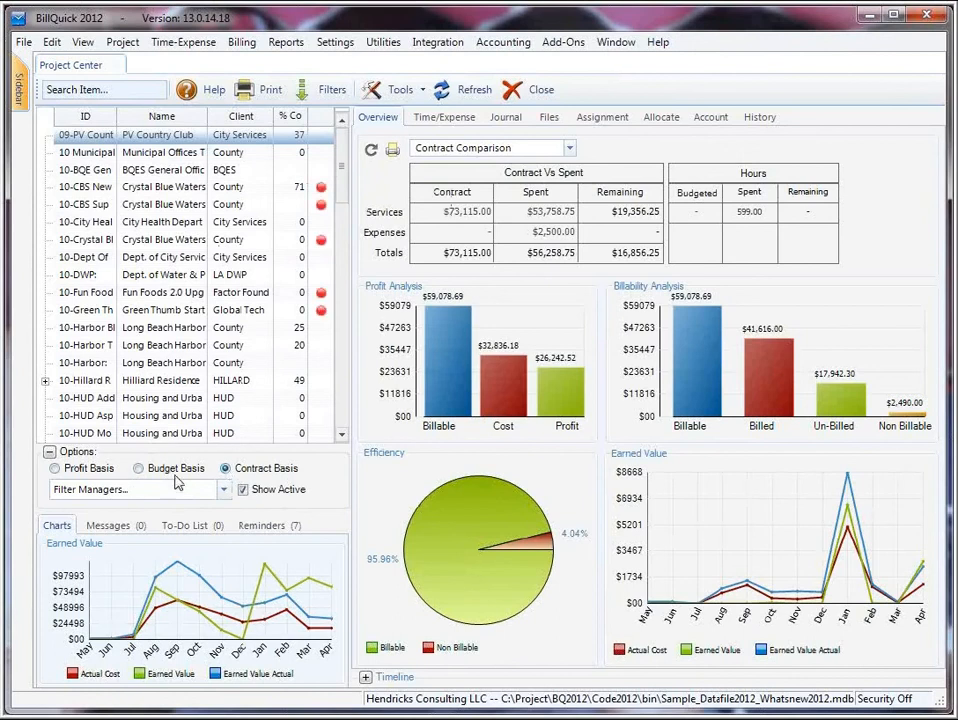
left_click(49, 452)
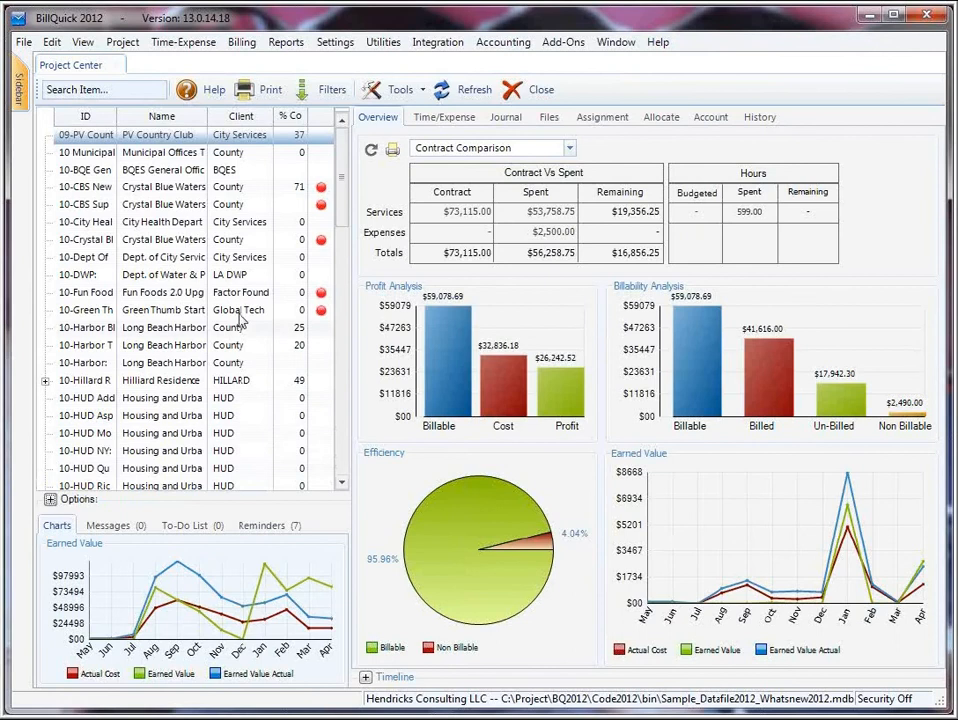
left_click(531, 97)
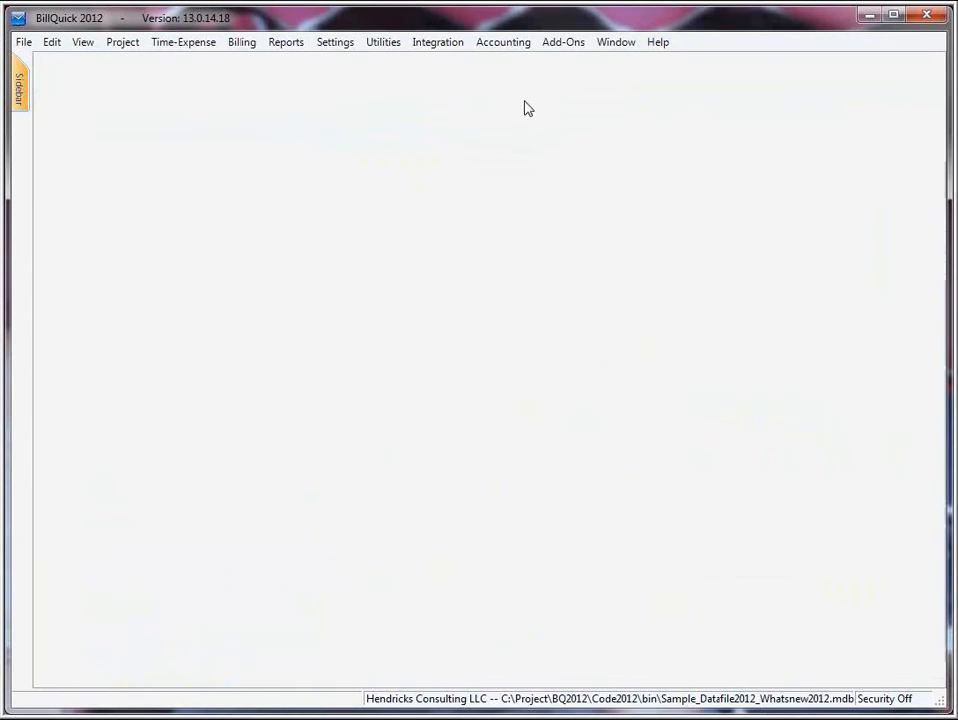